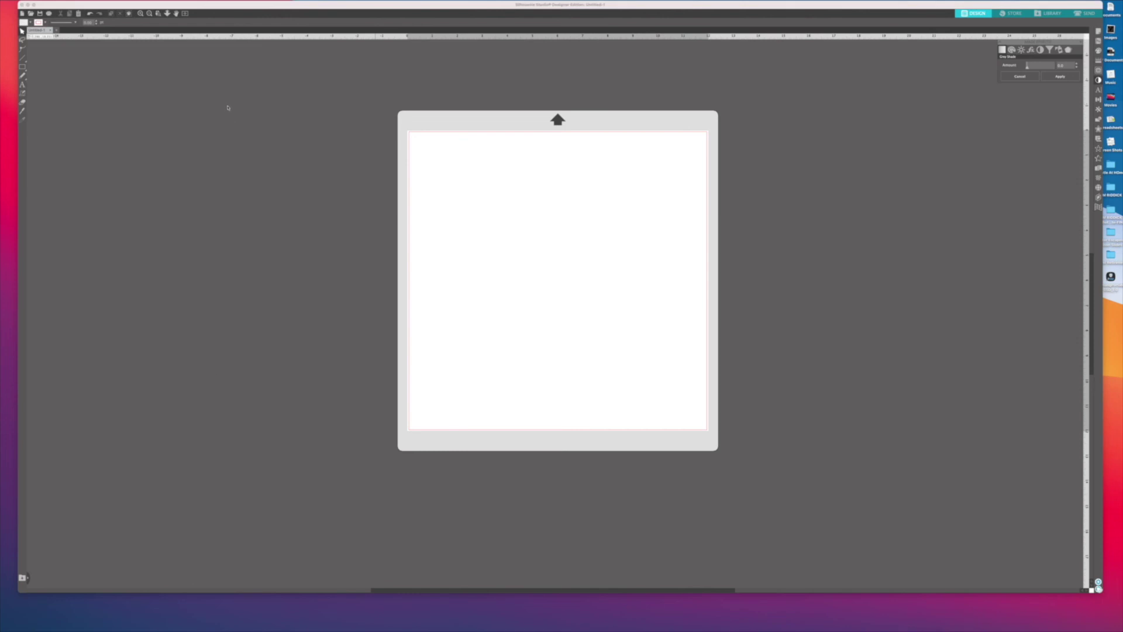
# Place the selected JPEG photo of the couple from the Finder's Desktop folder into the Silhouette Studio document.
pyautogui.moveTo(139, 629)
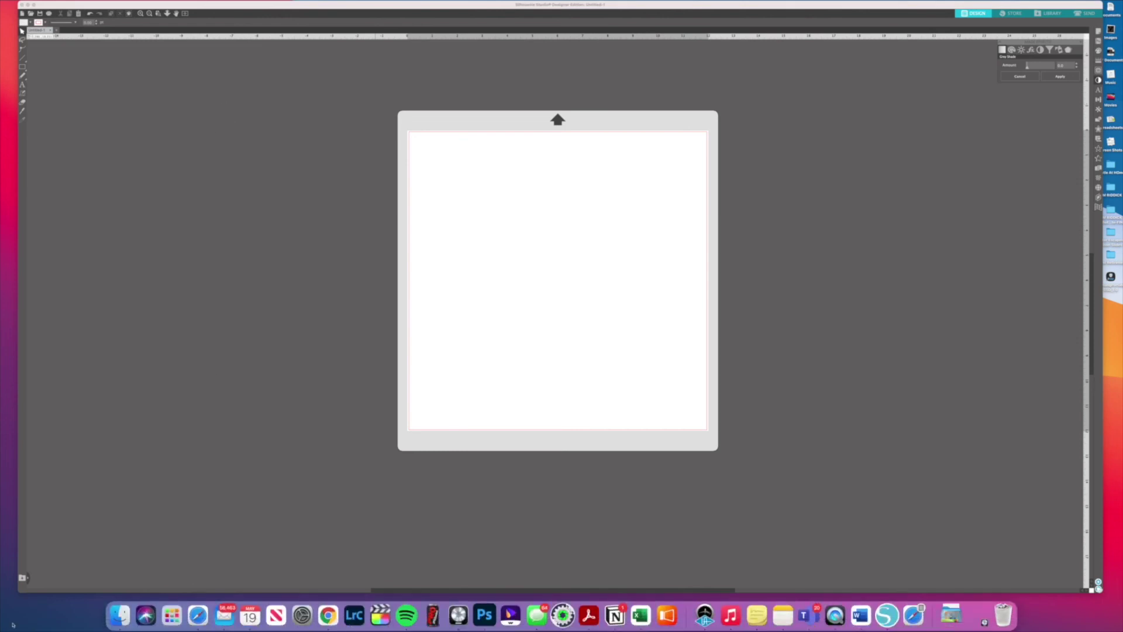
pyautogui.click(112, 611)
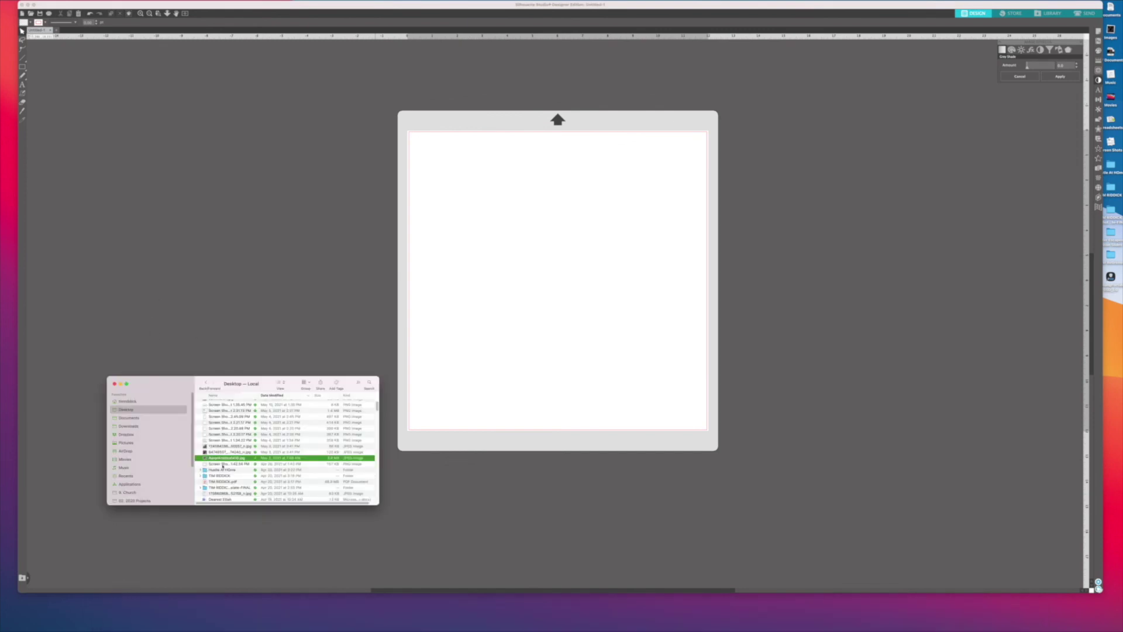
pyautogui.moveTo(218, 458); pyautogui.dragTo(491, 227)
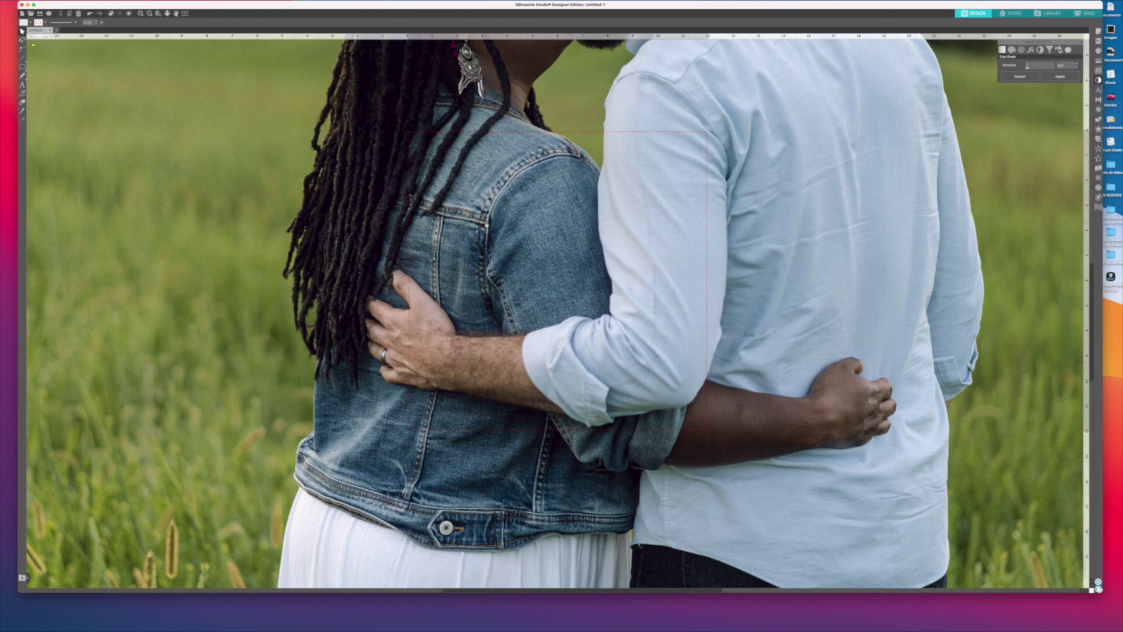
pyautogui.scroll(-6, 486, 225)
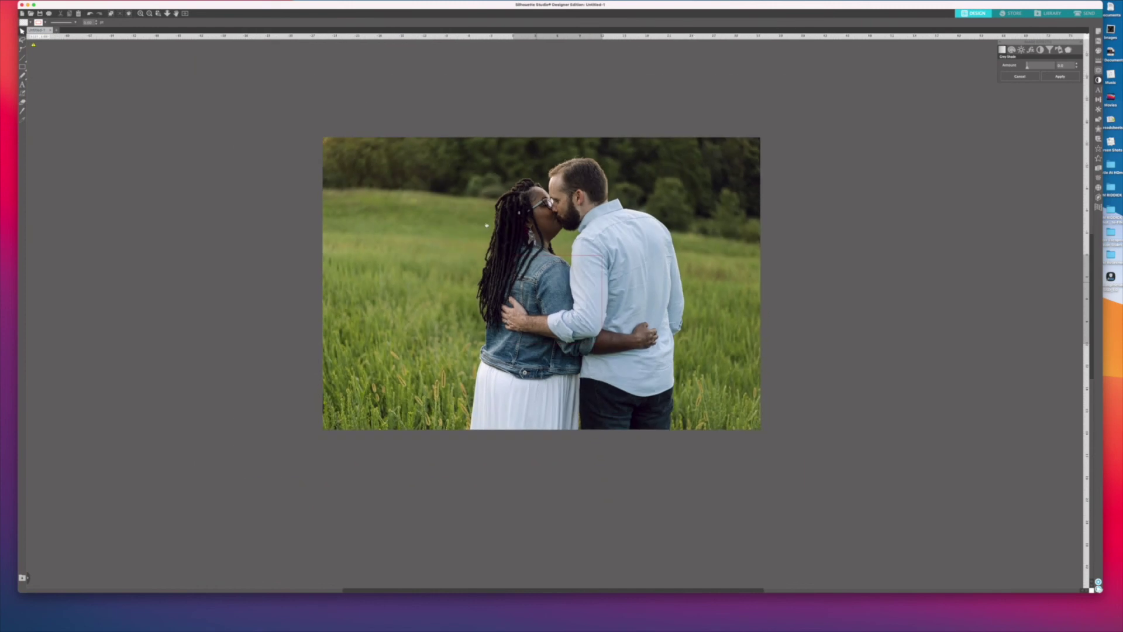
pyautogui.scroll(-2, 487, 225)
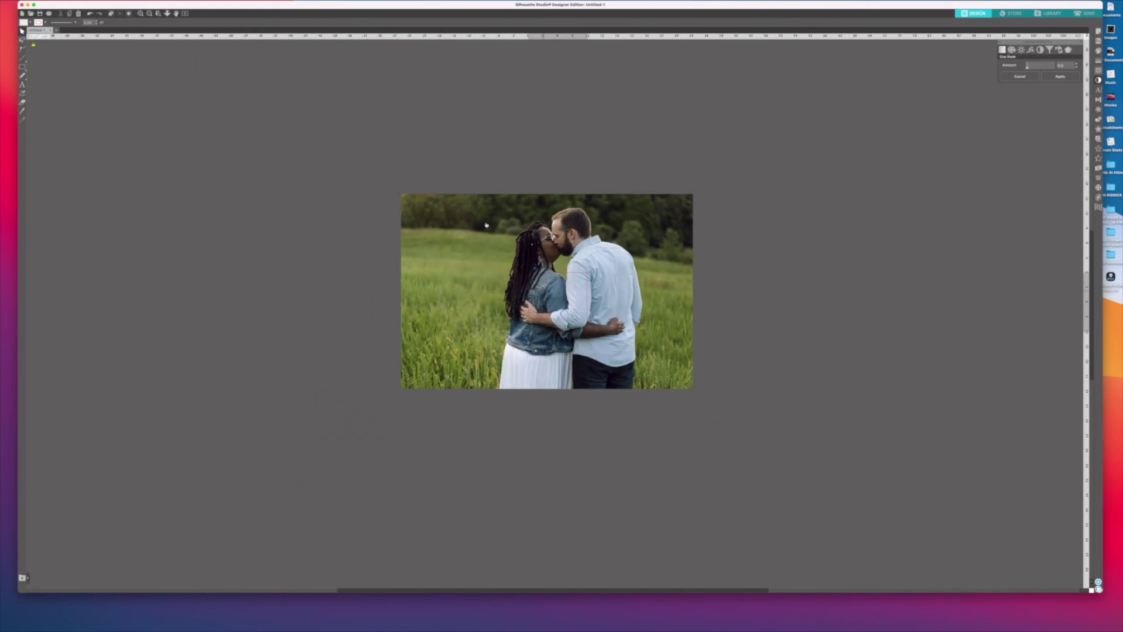
pyautogui.scroll(2, 487, 226)
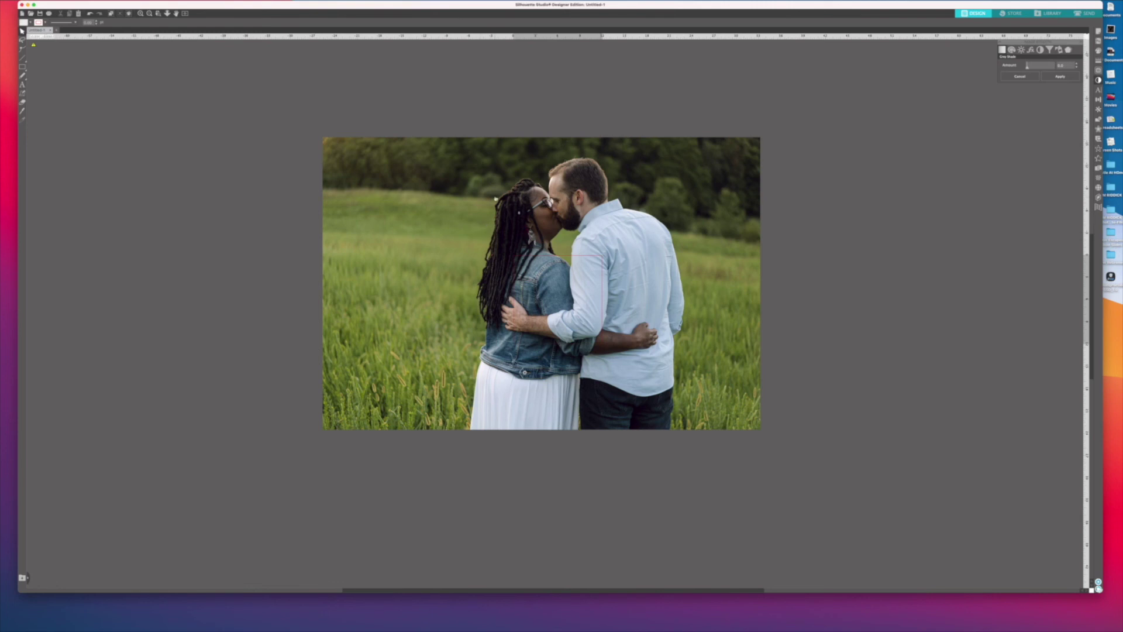
# Scale the photo down proportionally to about 20 inches wide, position it over the cutting mat, and deselect it.
pyautogui.click(496, 193)
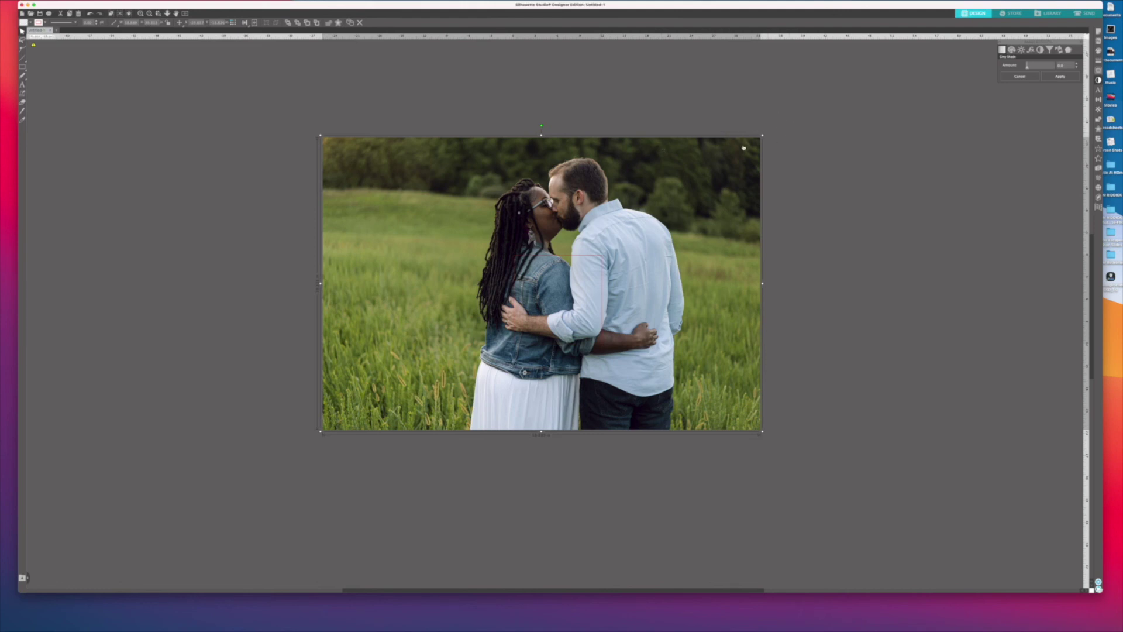
pyautogui.moveTo(763, 137); pyautogui.dragTo(528, 319)
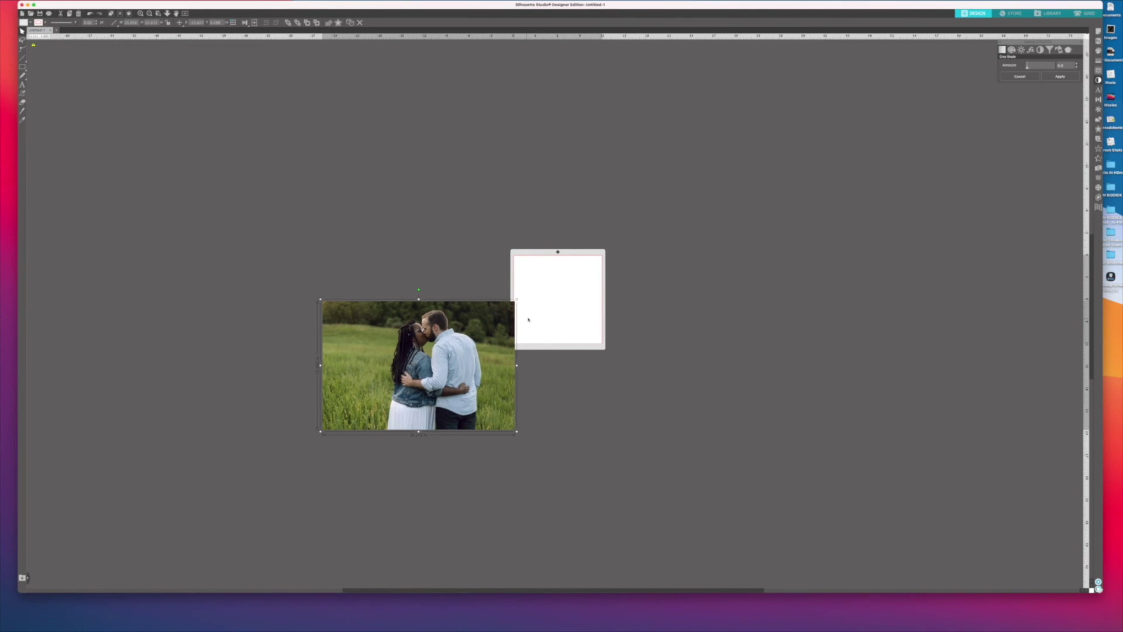
pyautogui.moveTo(418, 365); pyautogui.dragTo(546, 313)
pyautogui.moveTo(645, 247); pyautogui.dragTo(581, 289)
pyautogui.moveTo(524, 342); pyautogui.dragTo(568, 305)
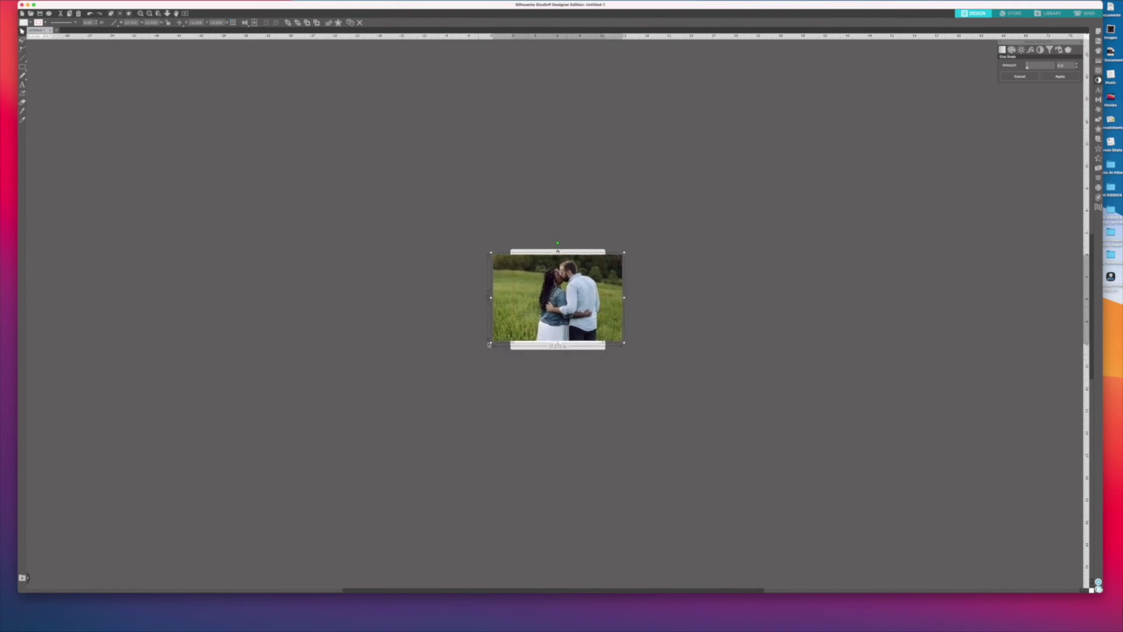
pyautogui.moveTo(490, 343); pyautogui.dragTo(472, 355)
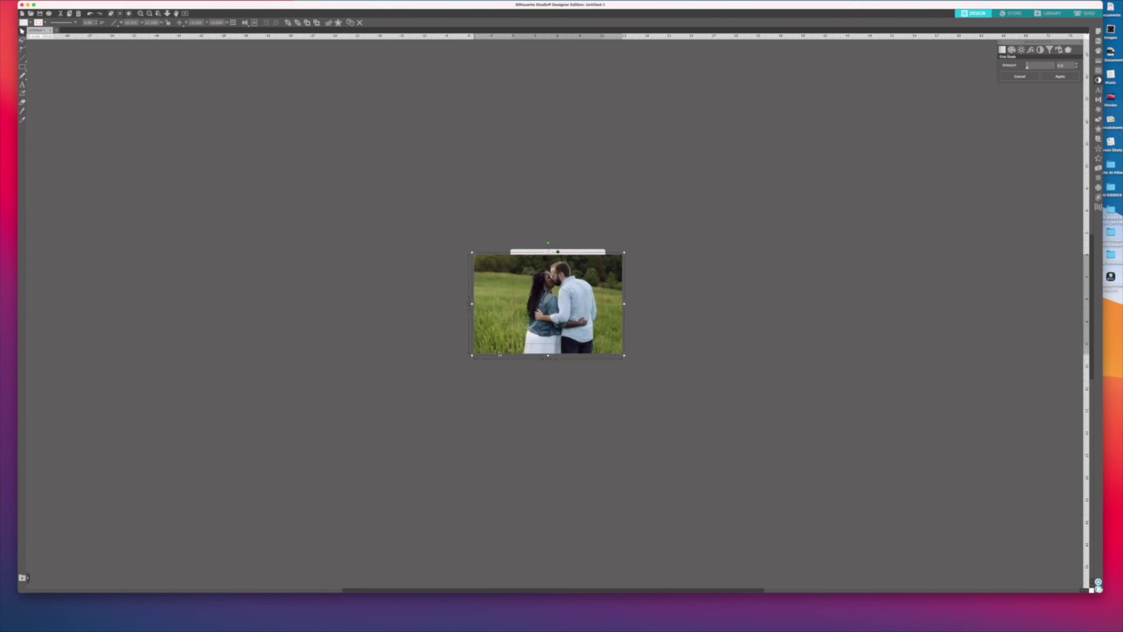
pyautogui.moveTo(551, 346); pyautogui.dragTo(554, 341)
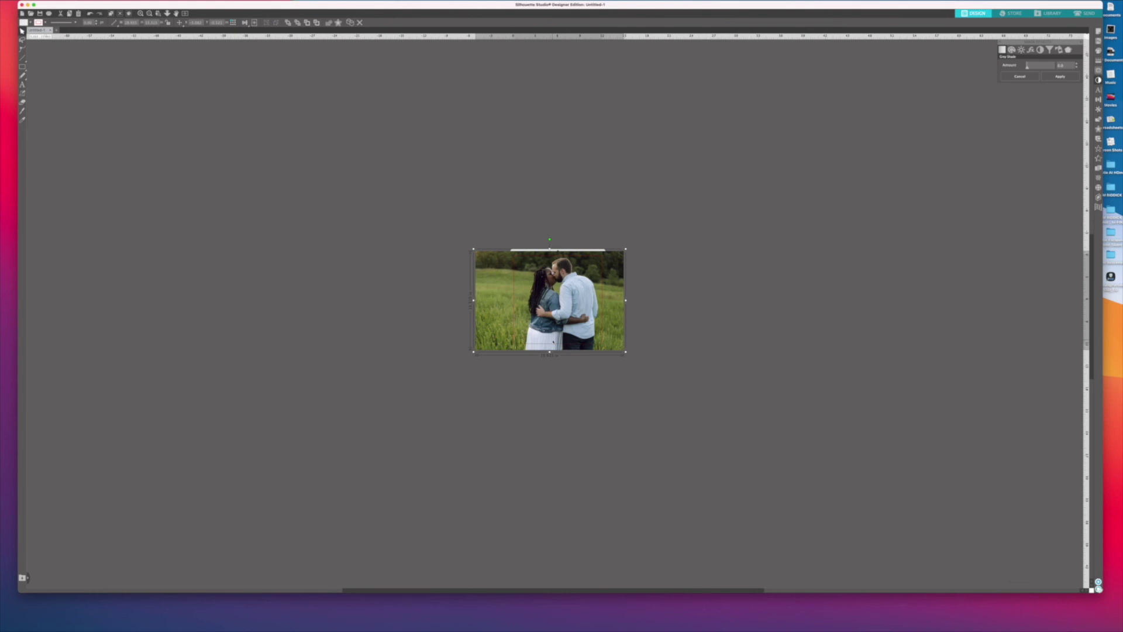
pyautogui.moveTo(553, 342); pyautogui.dragTo(553, 341)
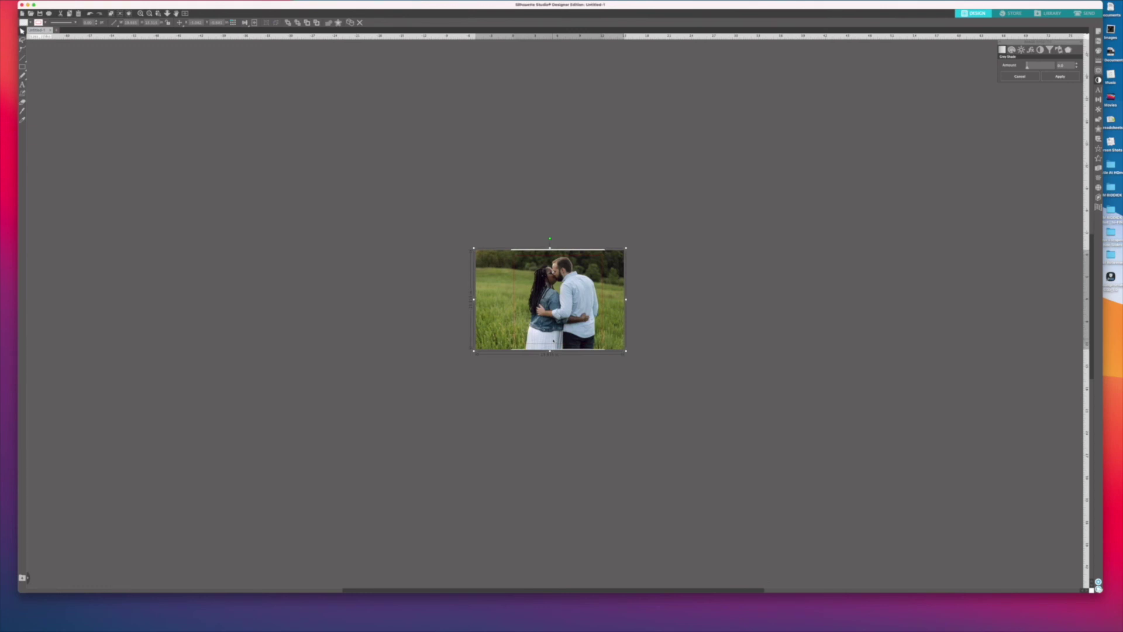
pyautogui.moveTo(553, 341); pyautogui.dragTo(553, 339)
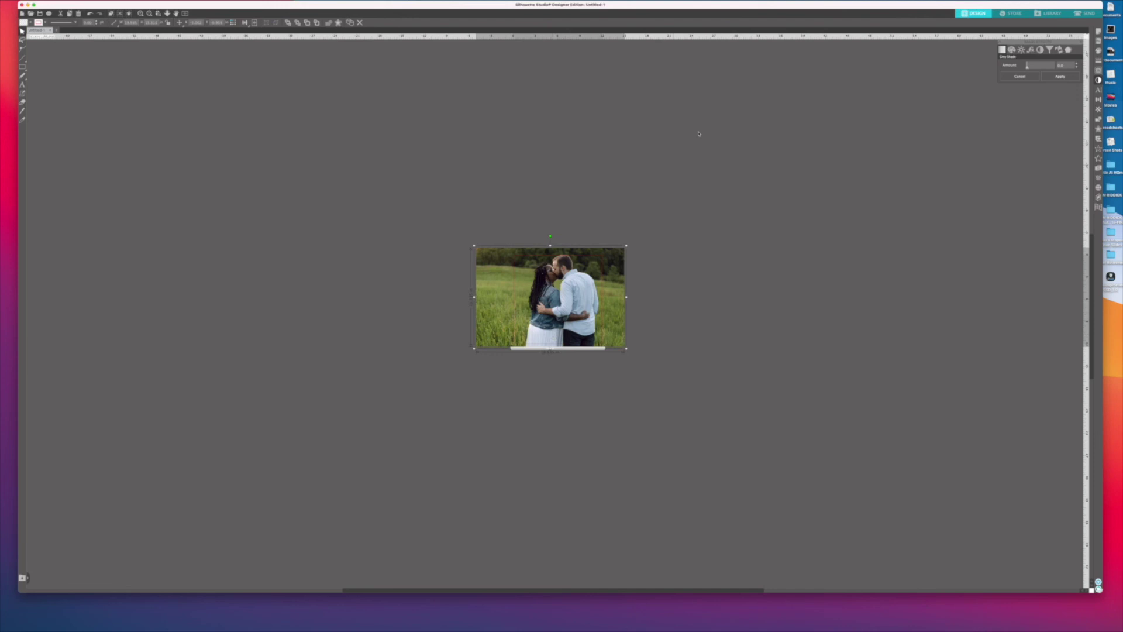
pyautogui.click(621, 173)
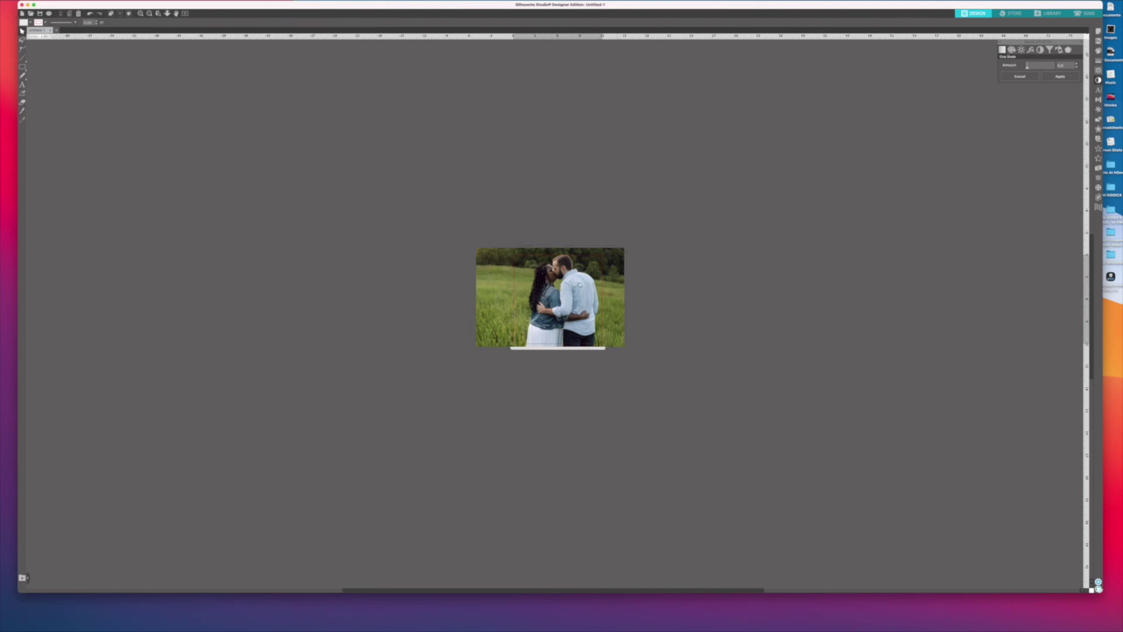
# Select the photo, try the Gray Shade effect at an amount of 100, and reset the amount to 0.
pyautogui.scroll(5, 580, 283)
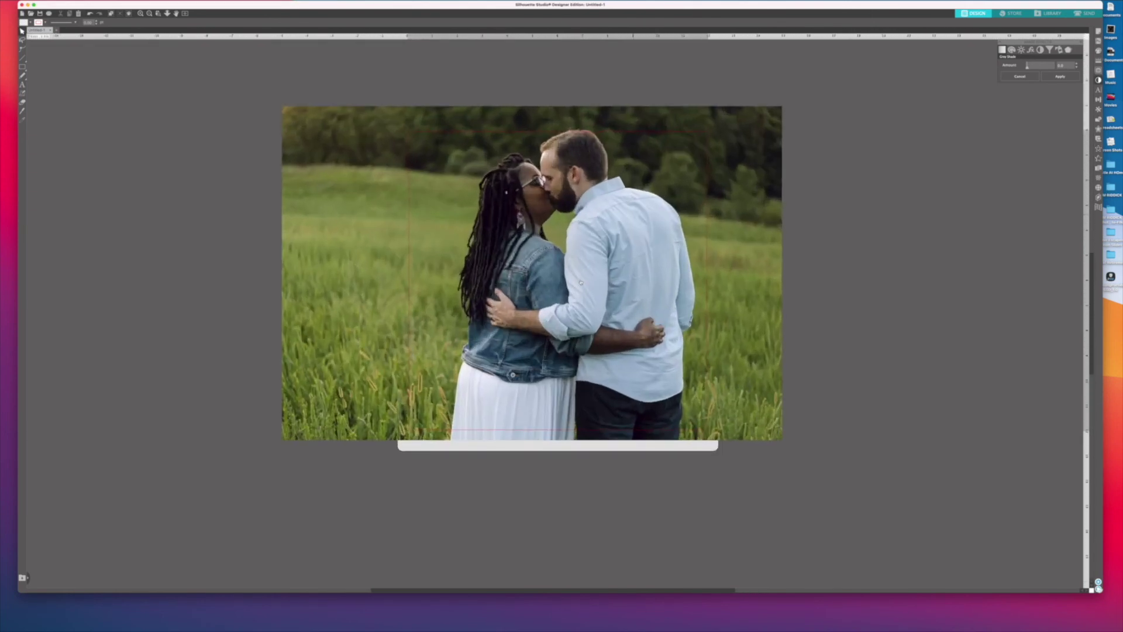
pyautogui.scroll(2, 581, 282)
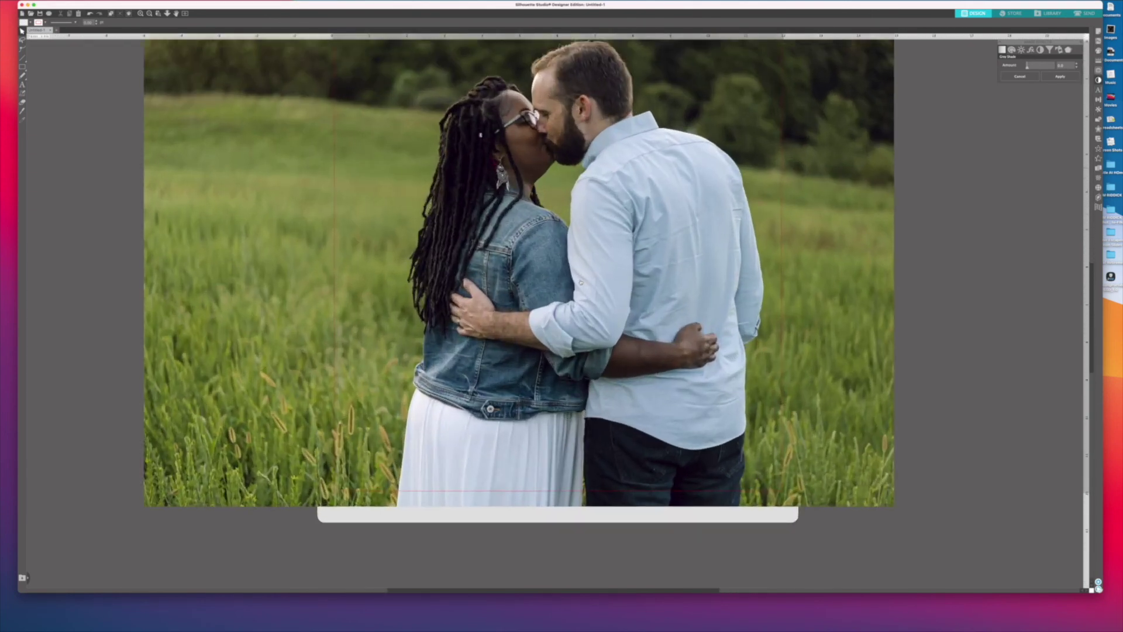
pyautogui.scroll(2, 928, 381)
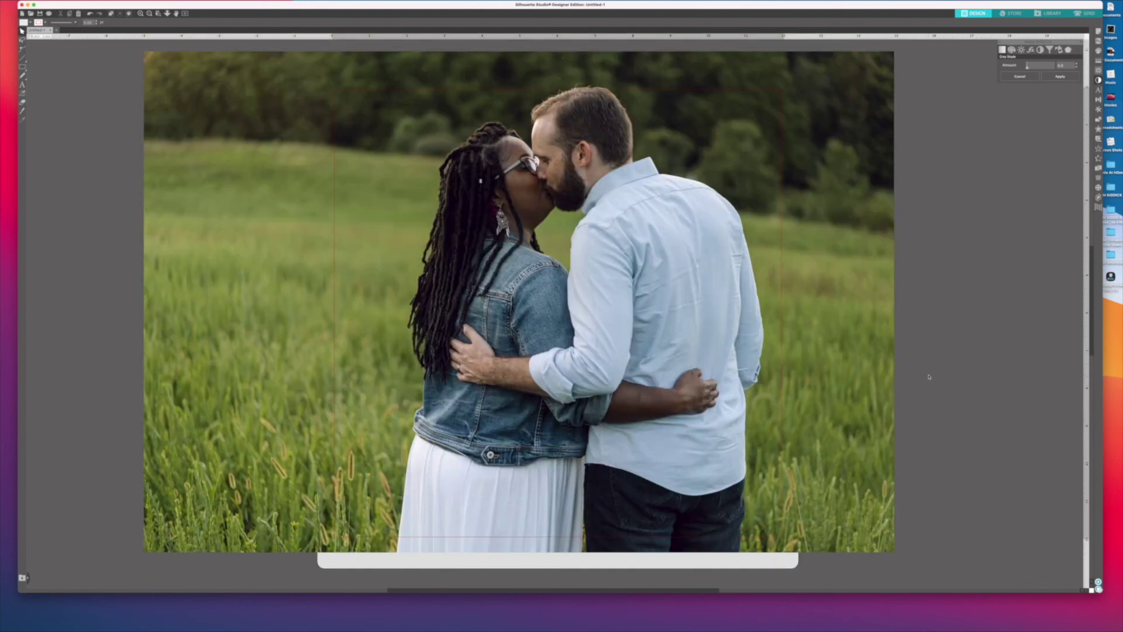
pyautogui.scroll(1, 928, 376)
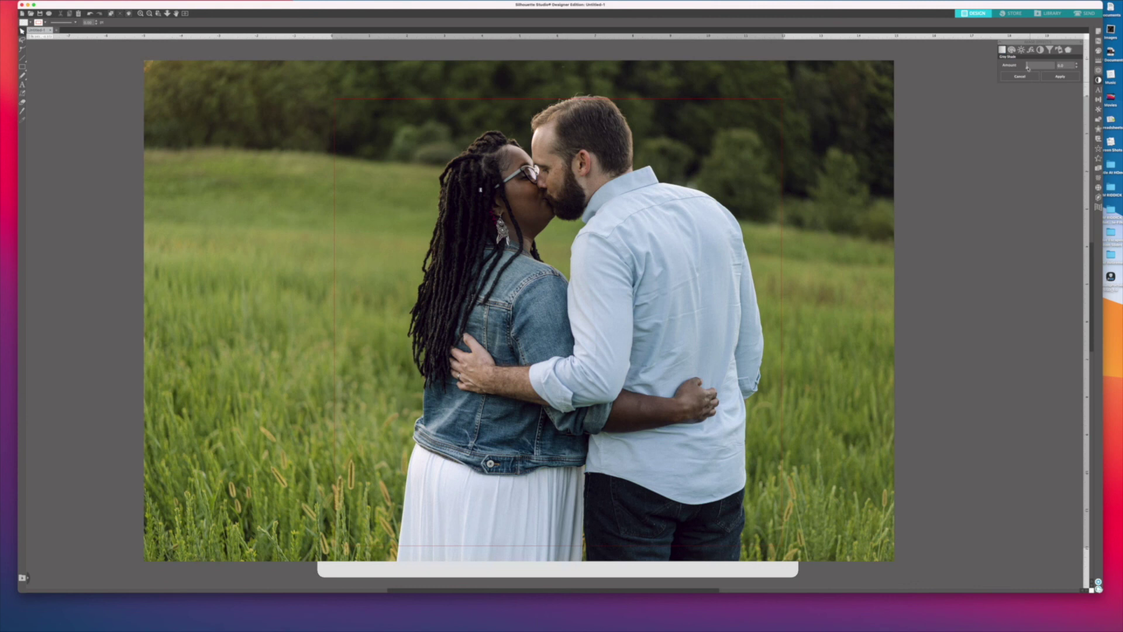
pyautogui.moveTo(1027, 68); pyautogui.dragTo(1060, 69)
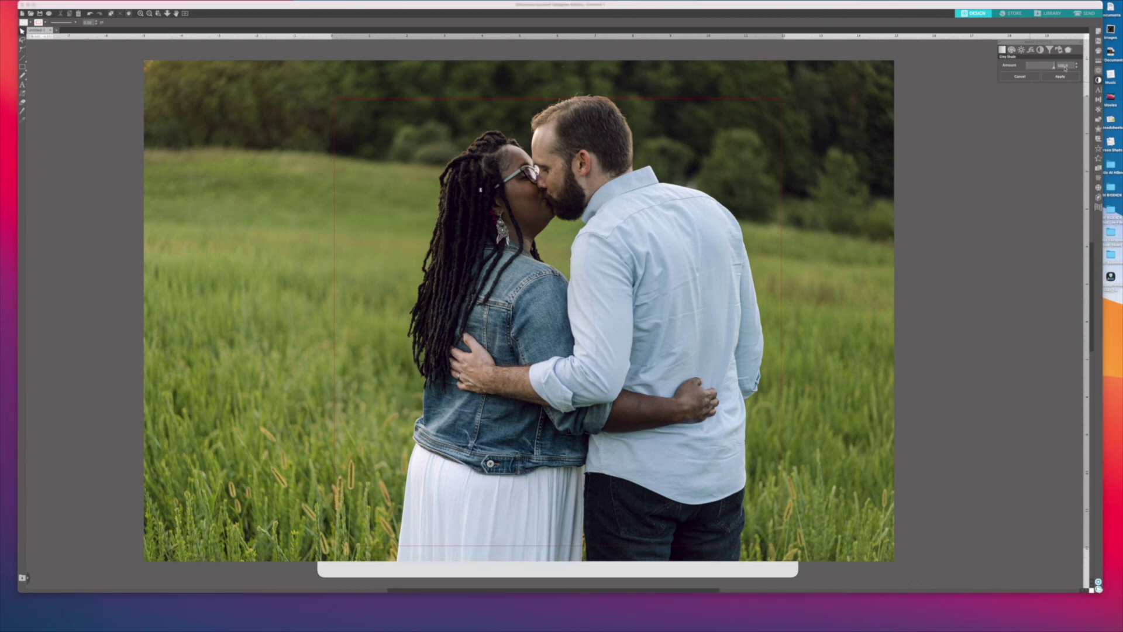
pyautogui.click(833, 156)
pyautogui.click(1039, 66)
pyautogui.moveTo(1046, 66)
pyautogui.mouseDown()
pyautogui.moveTo(1022, 70)
pyautogui.moveTo(1067, 69)
pyautogui.mouseUp()
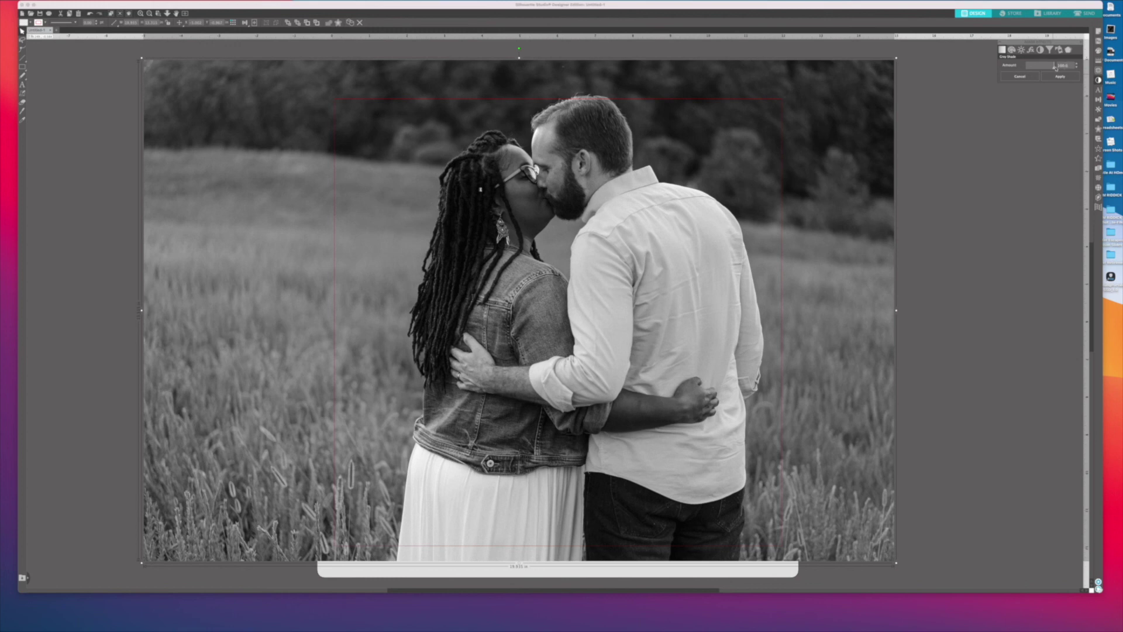
pyautogui.moveTo(1051, 68); pyautogui.dragTo(986, 84)
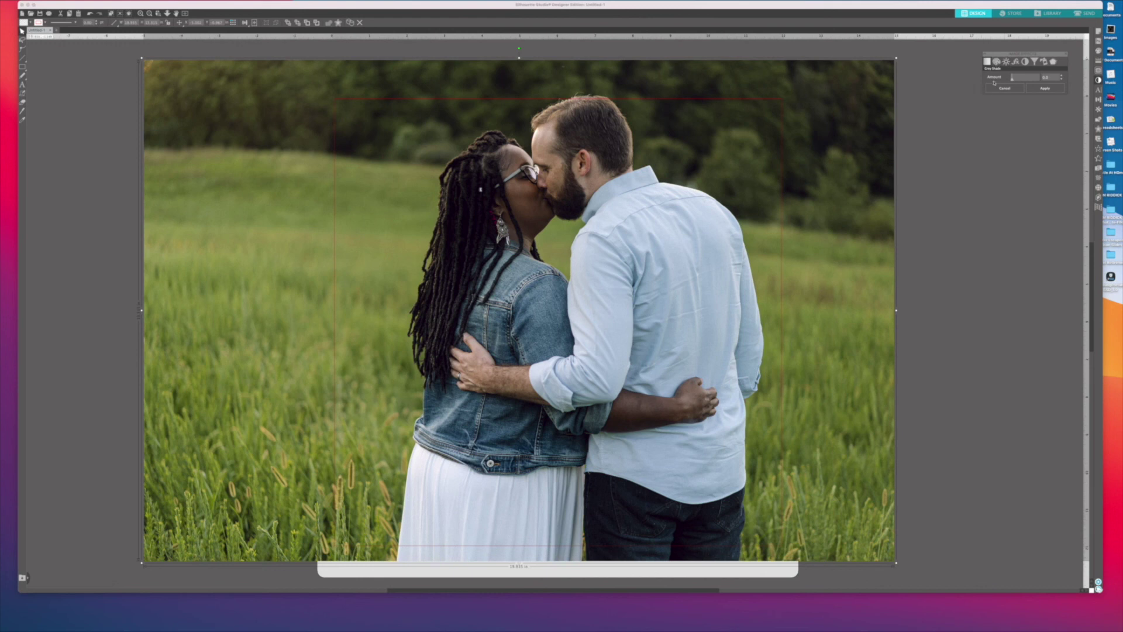
# Try different Colorize hues on the photo through the full range up to 100, and reset the hue to 0.
pyautogui.click(997, 62)
pyautogui.moveTo(1013, 79); pyautogui.dragTo(1015, 81)
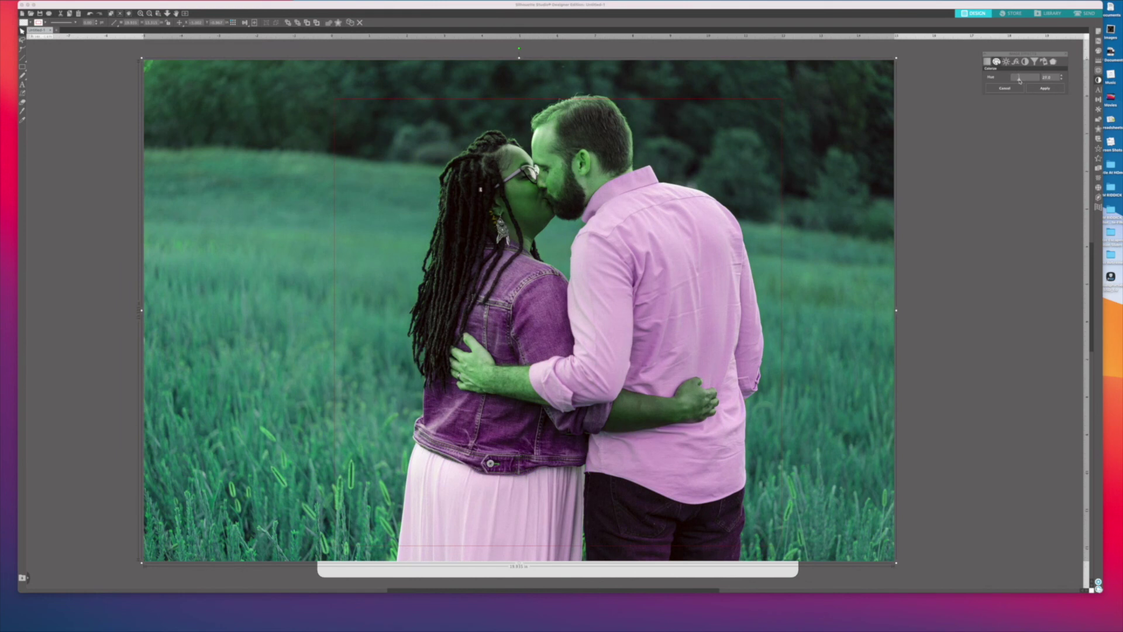
pyautogui.moveTo(1020, 80); pyautogui.dragTo(1028, 82)
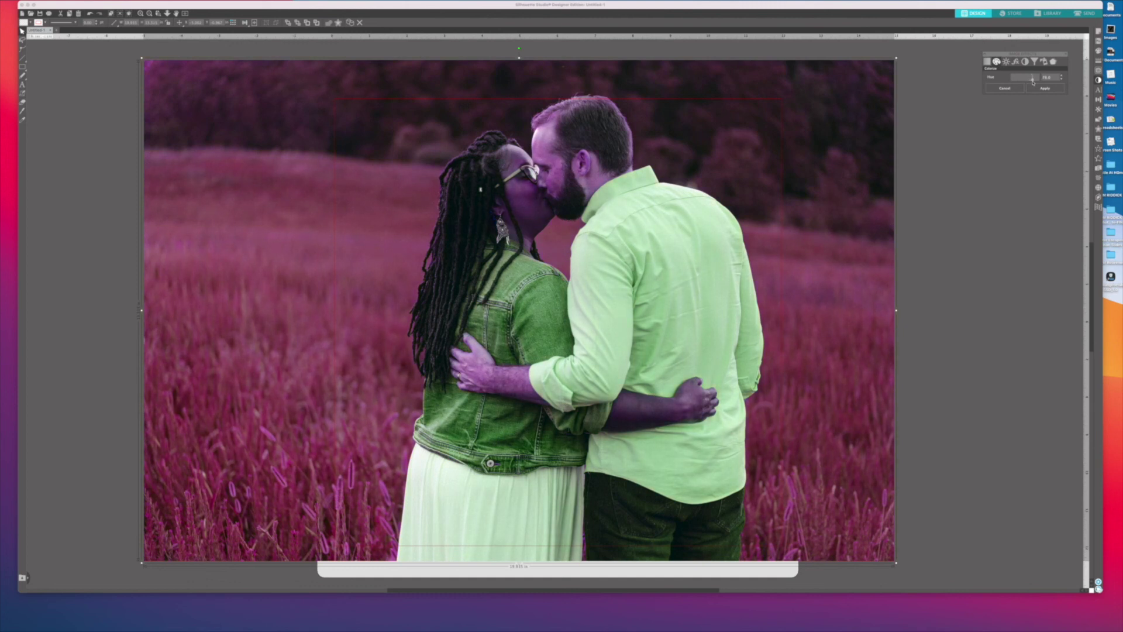
pyautogui.moveTo(1034, 82); pyautogui.dragTo(1042, 84)
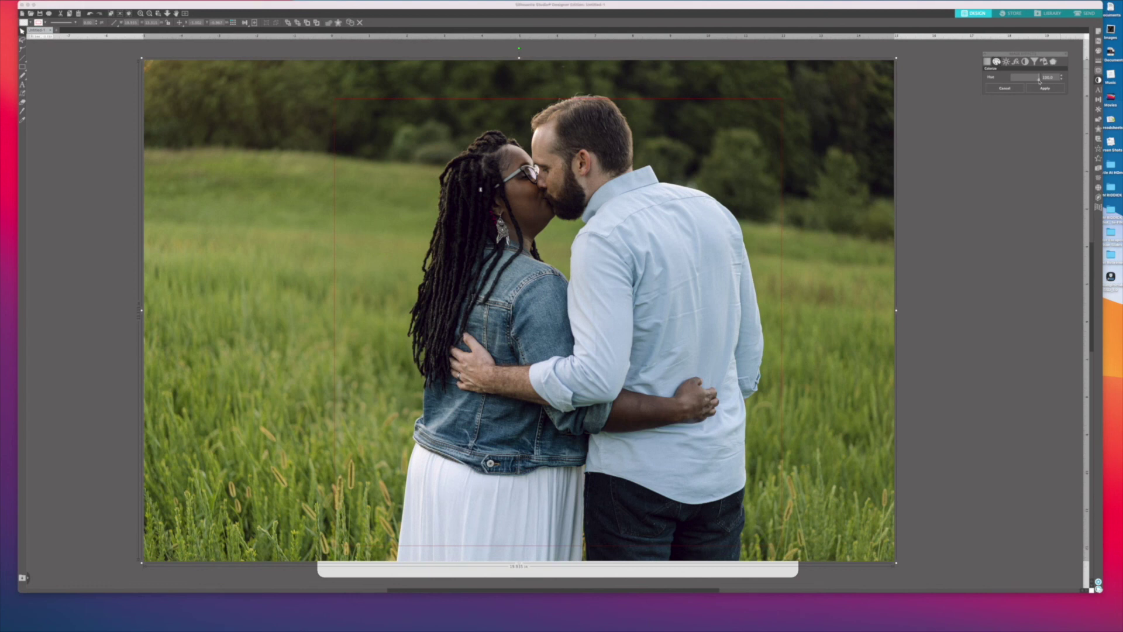
pyautogui.moveTo(1039, 81); pyautogui.dragTo(1010, 79)
# Under the contrast, brightness and saturation effects, try a Brightness of -100 on the photo and reset it to 0.
pyautogui.click(1006, 61)
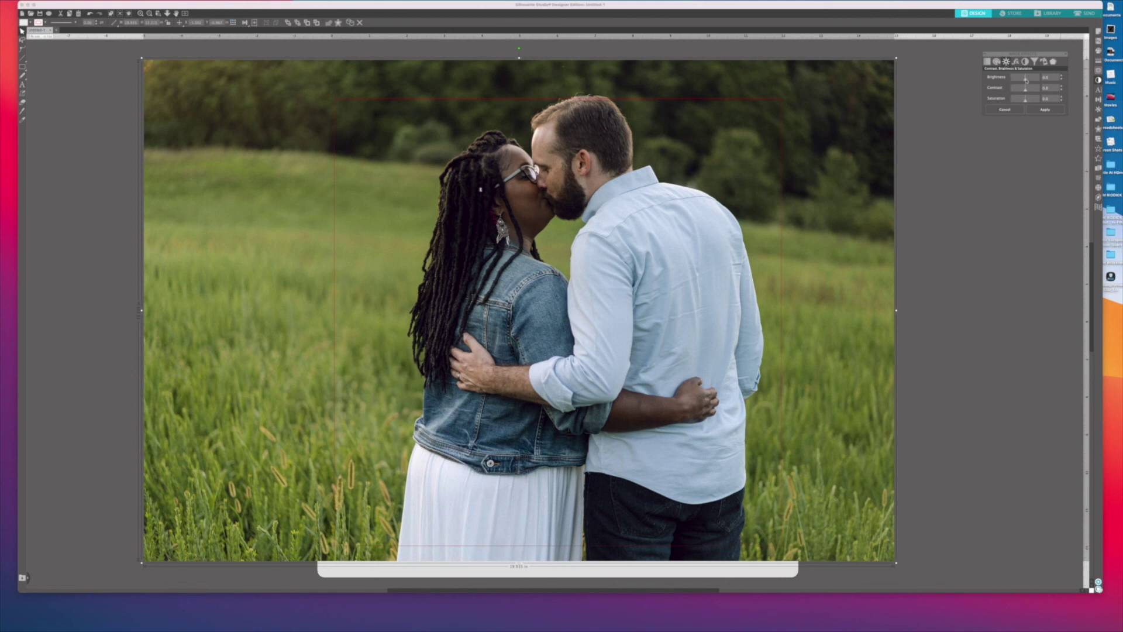
pyautogui.moveTo(1026, 80)
pyautogui.mouseDown()
pyautogui.moveTo(1044, 83)
pyautogui.moveTo(1010, 83)
pyautogui.mouseUp()
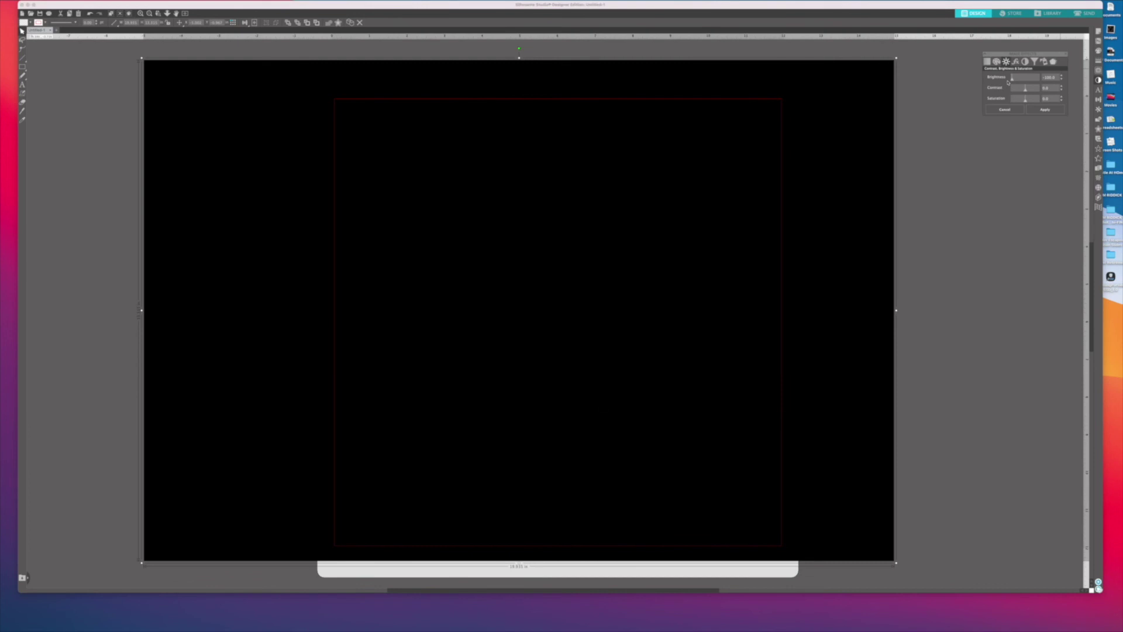
pyautogui.moveTo(1008, 82); pyautogui.dragTo(1026, 83)
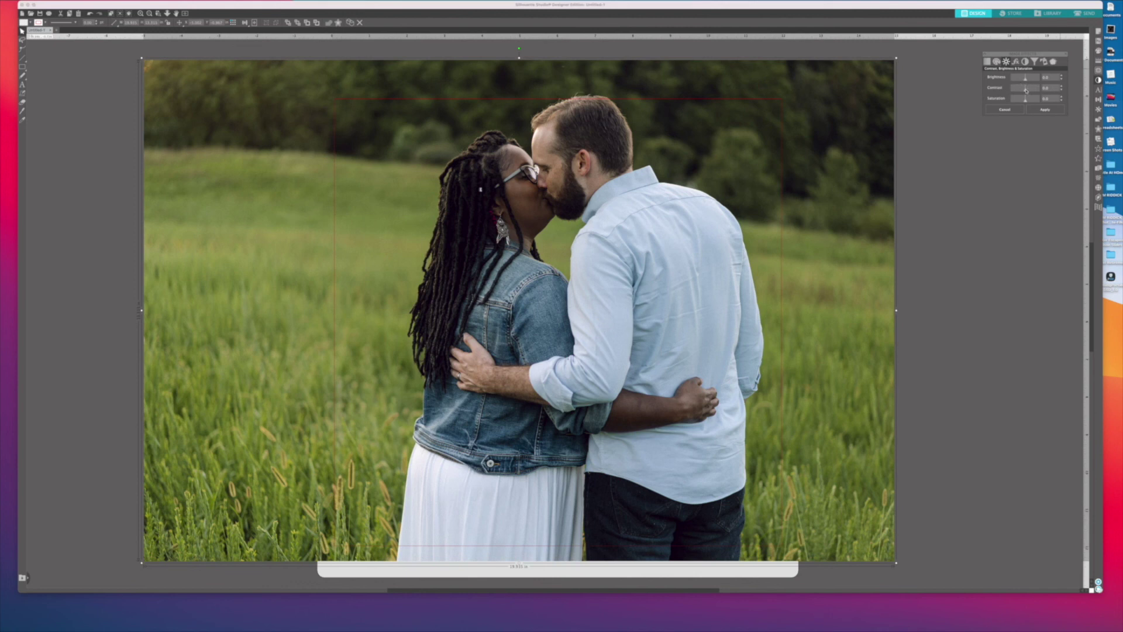
# Try progressively stronger positive Contrast on the photo, and reset Contrast to 0.
pyautogui.moveTo(1025, 90); pyautogui.dragTo(1027, 91)
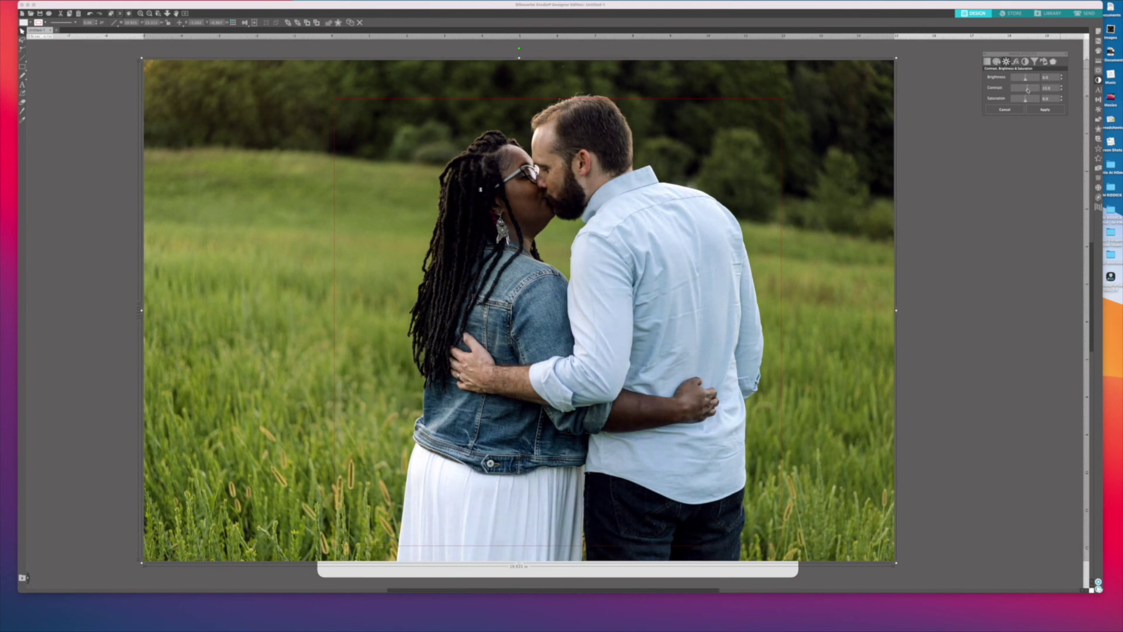
pyautogui.moveTo(1029, 89); pyautogui.dragTo(1032, 90)
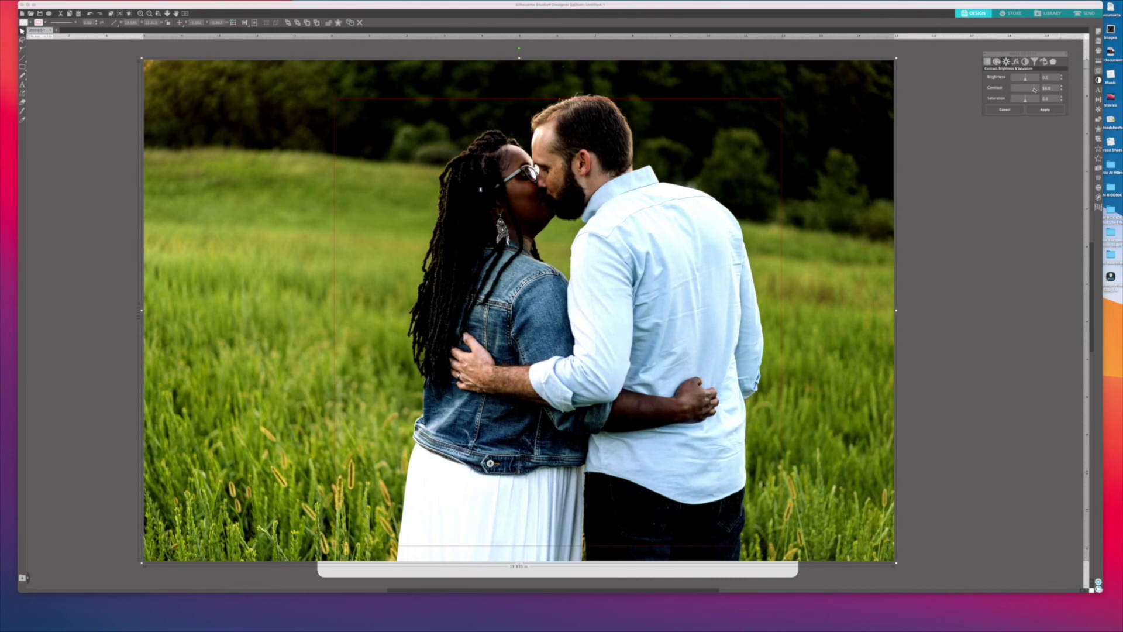
pyautogui.moveTo(1034, 89); pyautogui.dragTo(1041, 89)
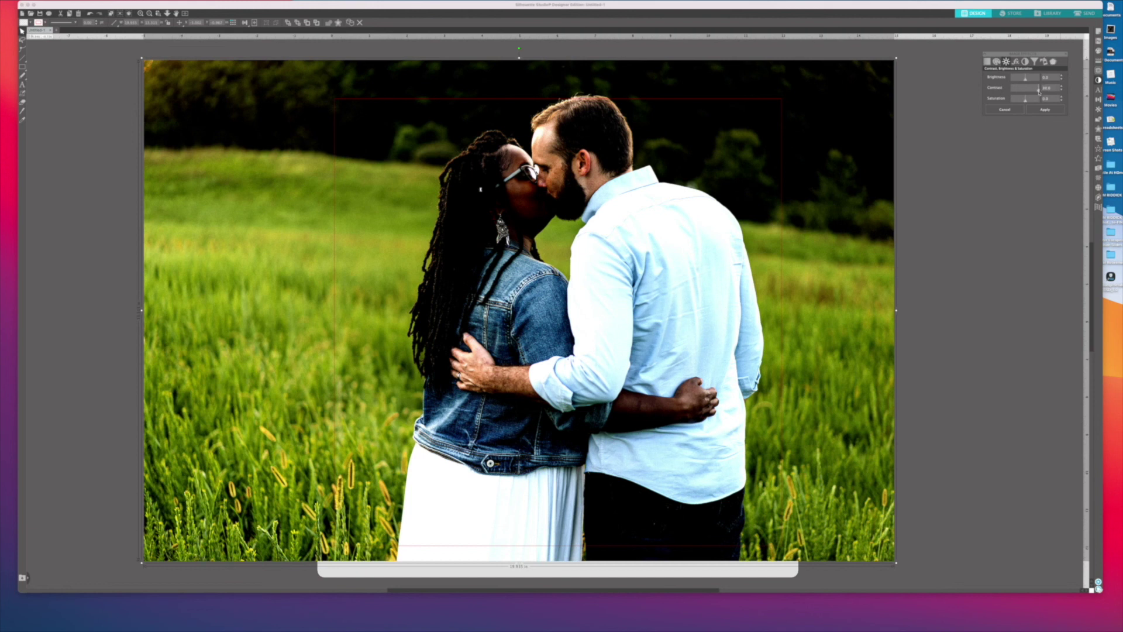
pyautogui.moveTo(1039, 91); pyautogui.dragTo(1035, 92)
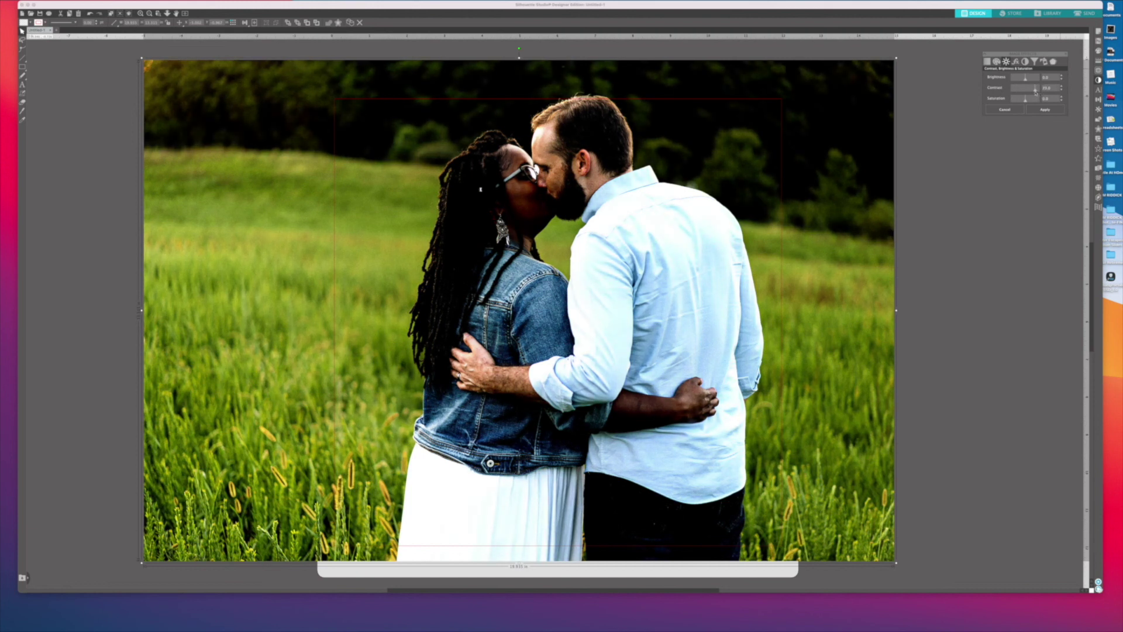
pyautogui.moveTo(1034, 91); pyautogui.dragTo(1025, 92)
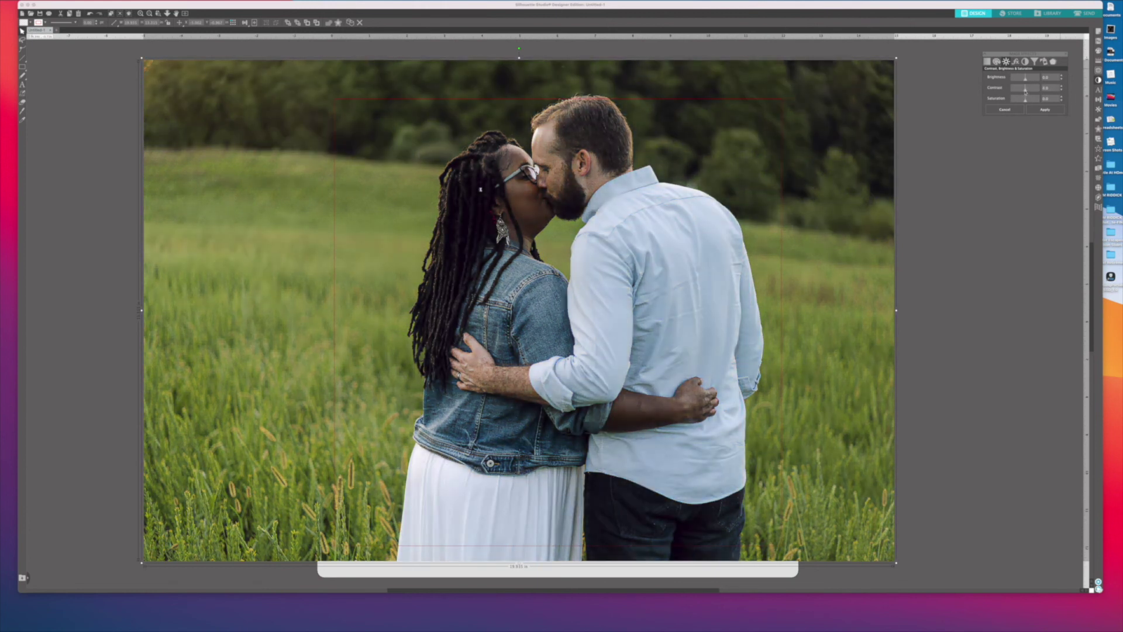
# Lower the photo's Contrast gradually to -100.
pyautogui.moveTo(1025, 92); pyautogui.dragTo(1023, 91)
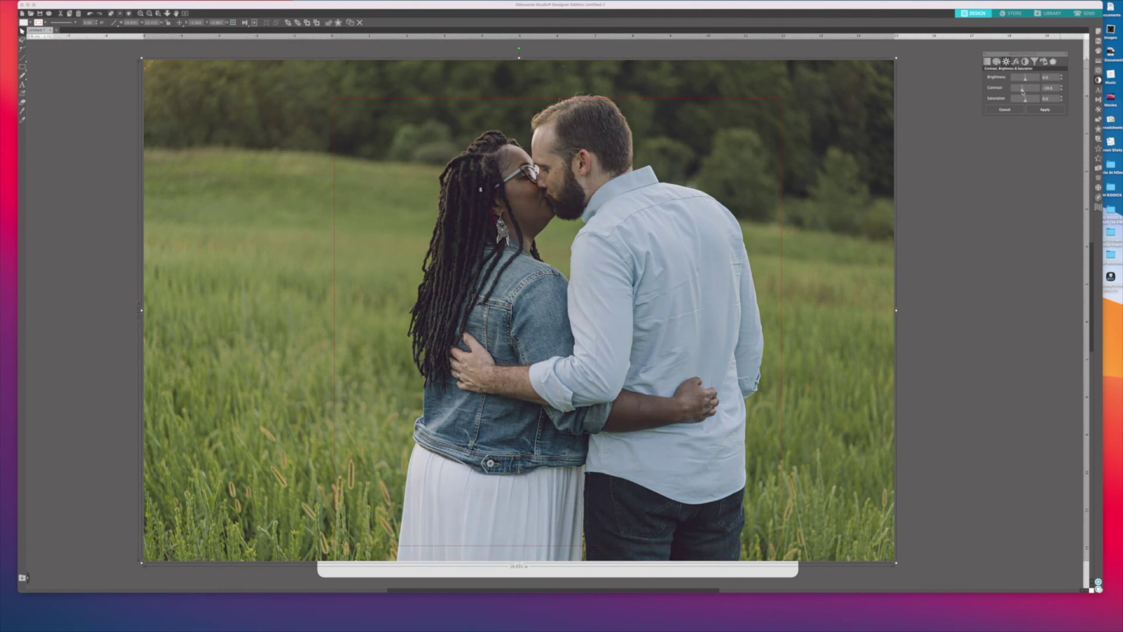
pyautogui.moveTo(1022, 92); pyautogui.dragTo(1019, 92)
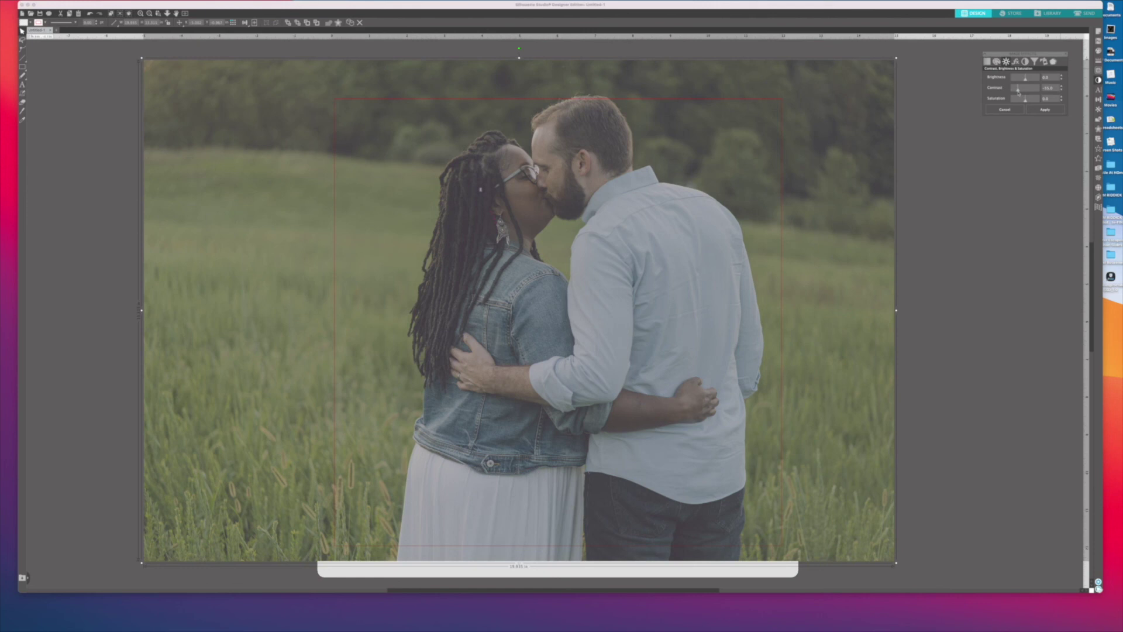
pyautogui.moveTo(1018, 92); pyautogui.dragTo(1012, 94)
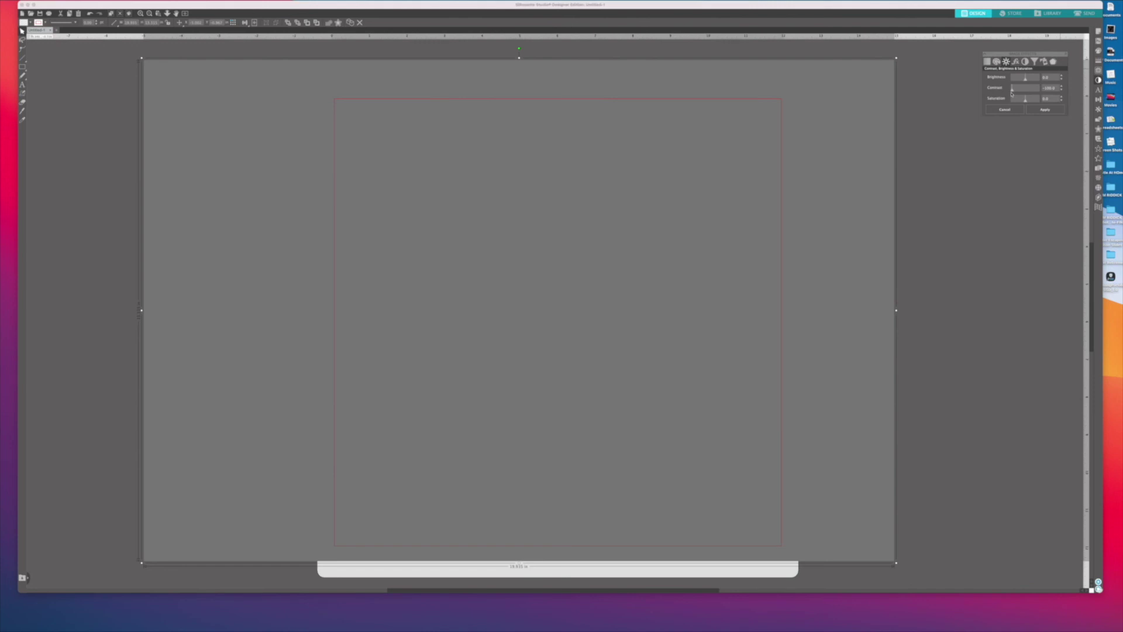
# Reset the photo's Contrast to 0, and try progressively stronger positive Saturation on it.
pyautogui.moveTo(1012, 92); pyautogui.dragTo(1024, 93)
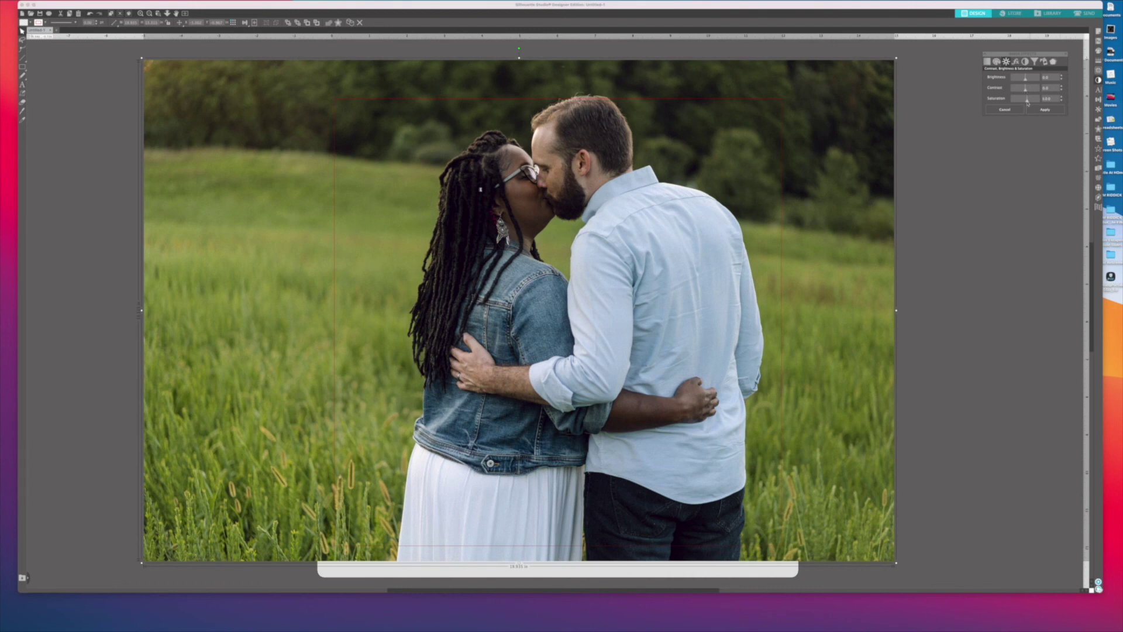
pyautogui.moveTo(1030, 103); pyautogui.dragTo(1032, 103)
pyautogui.moveTo(1031, 101); pyautogui.dragTo(1038, 101)
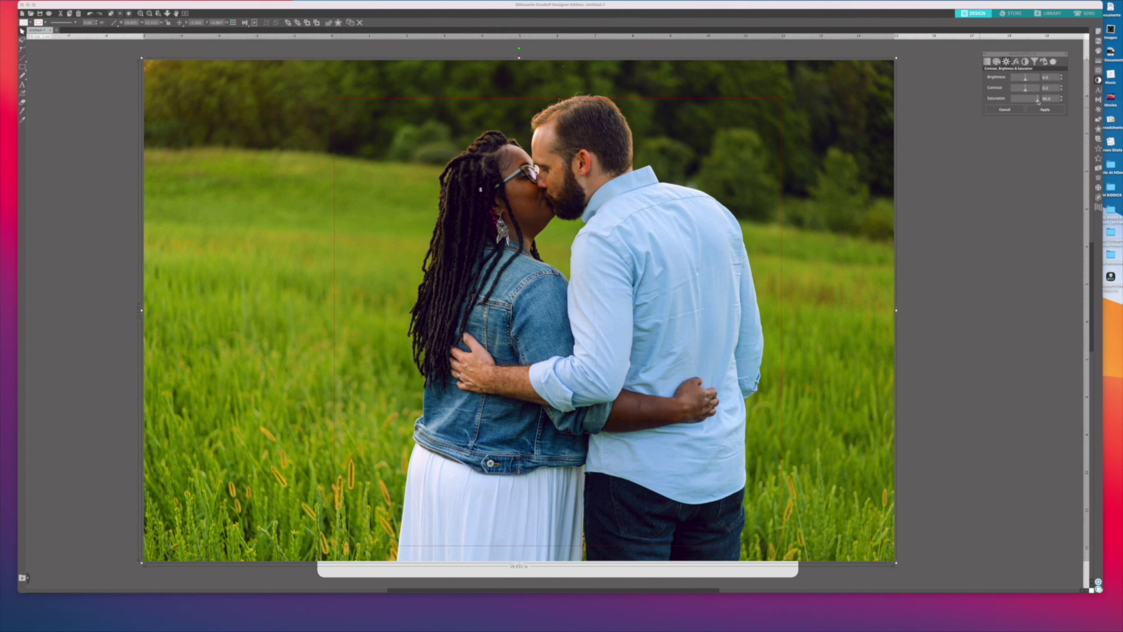
pyautogui.moveTo(1040, 102); pyautogui.dragTo(1043, 102)
# Lower the photo's Saturation until it is nearly colourless, check the Gray Shade effect for comparison, and reset Saturation to 0.
pyautogui.moveTo(1038, 104); pyautogui.dragTo(1014, 106)
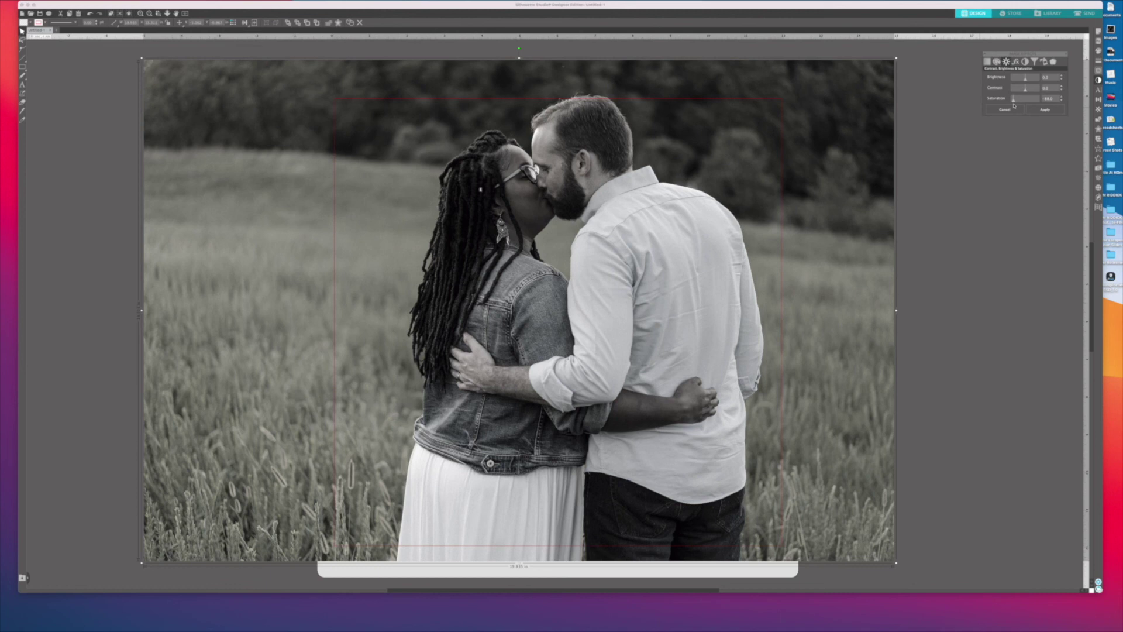
pyautogui.click(988, 61)
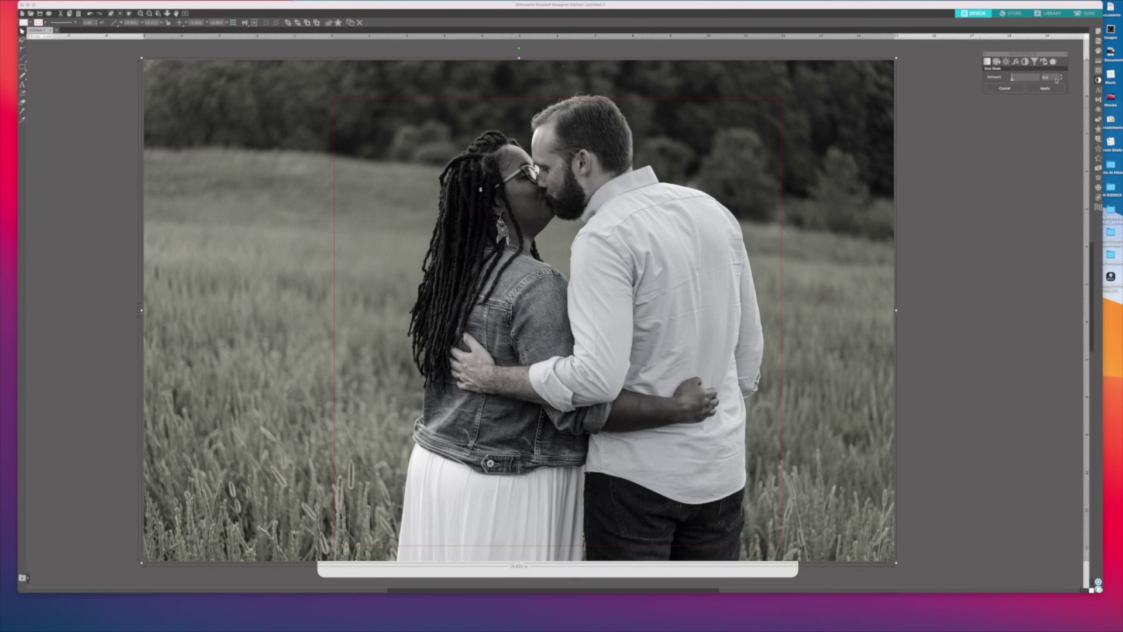
pyautogui.click(1006, 62)
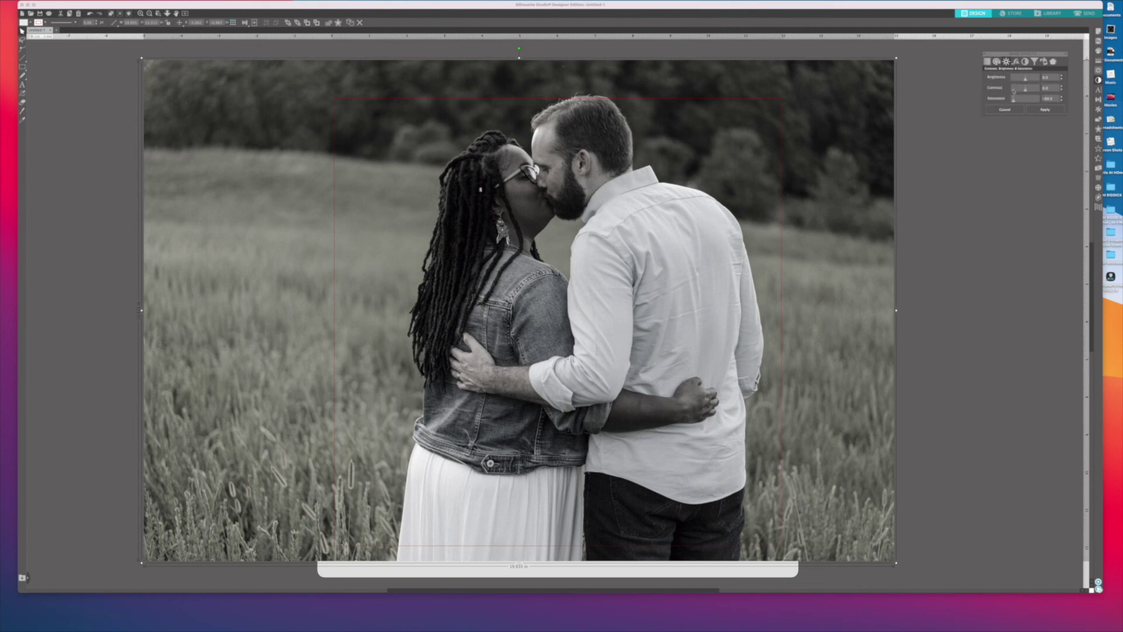
pyautogui.moveTo(1014, 102); pyautogui.dragTo(1026, 103)
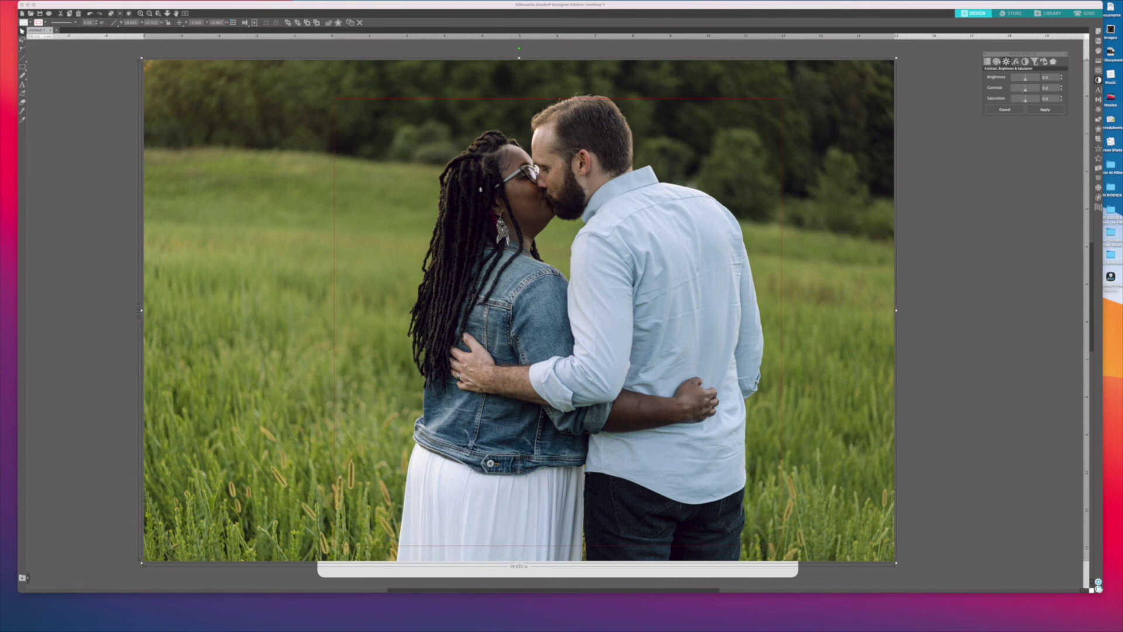
# Try the Gamma effect on the photo down to 0 and up to 100, and return the amount to about 50.
pyautogui.click(1016, 61)
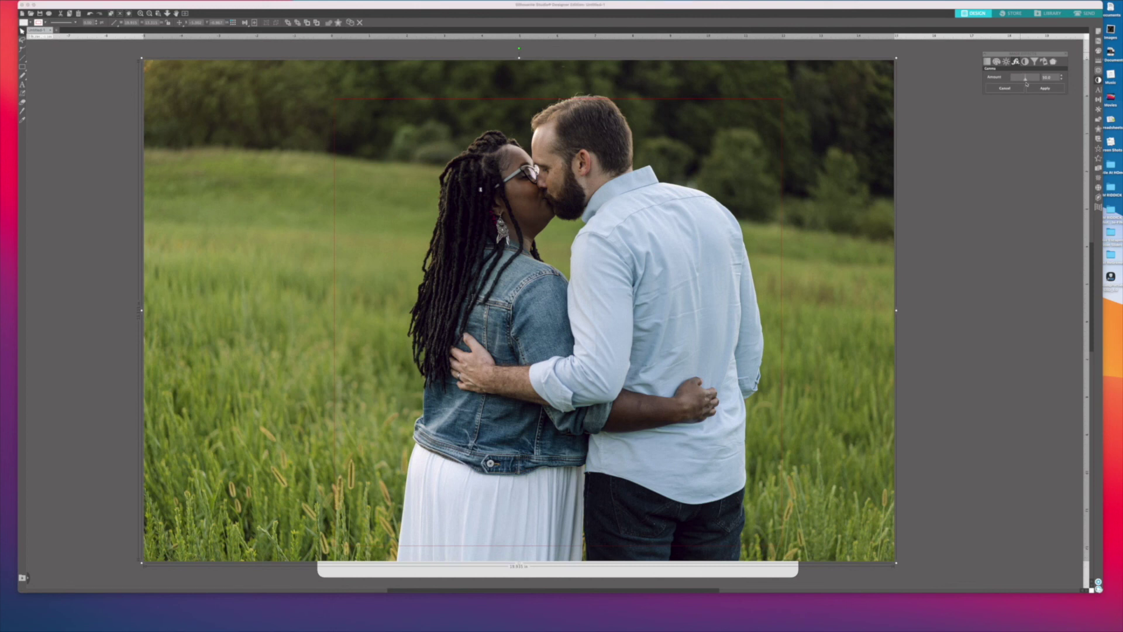
pyautogui.moveTo(1023, 80); pyautogui.dragTo(1019, 80)
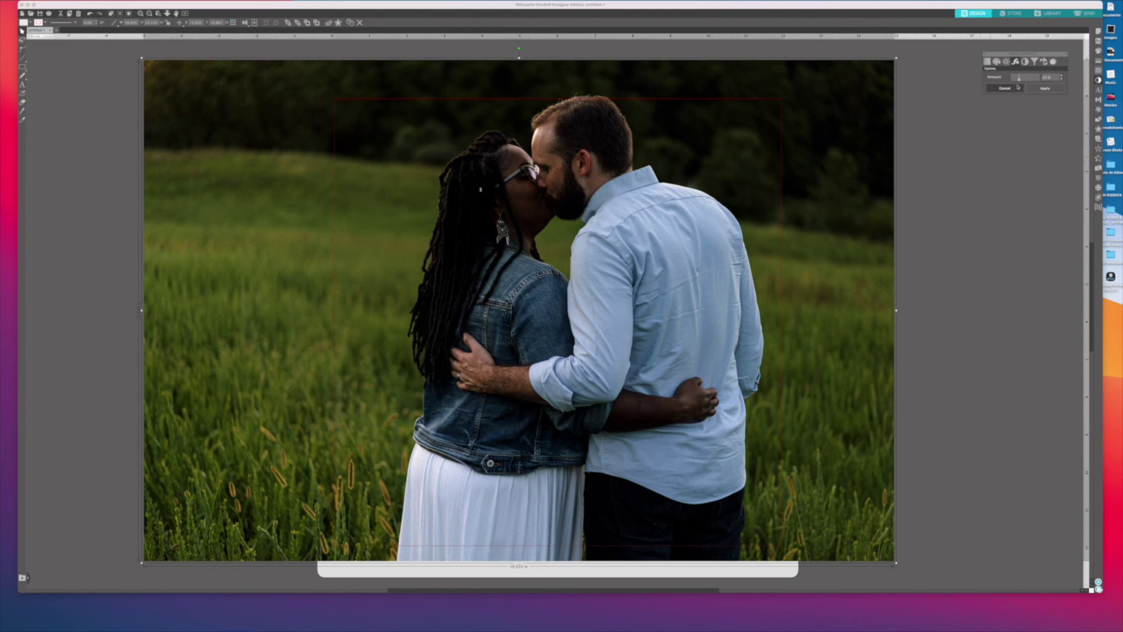
pyautogui.moveTo(1020, 81); pyautogui.dragTo(1011, 83)
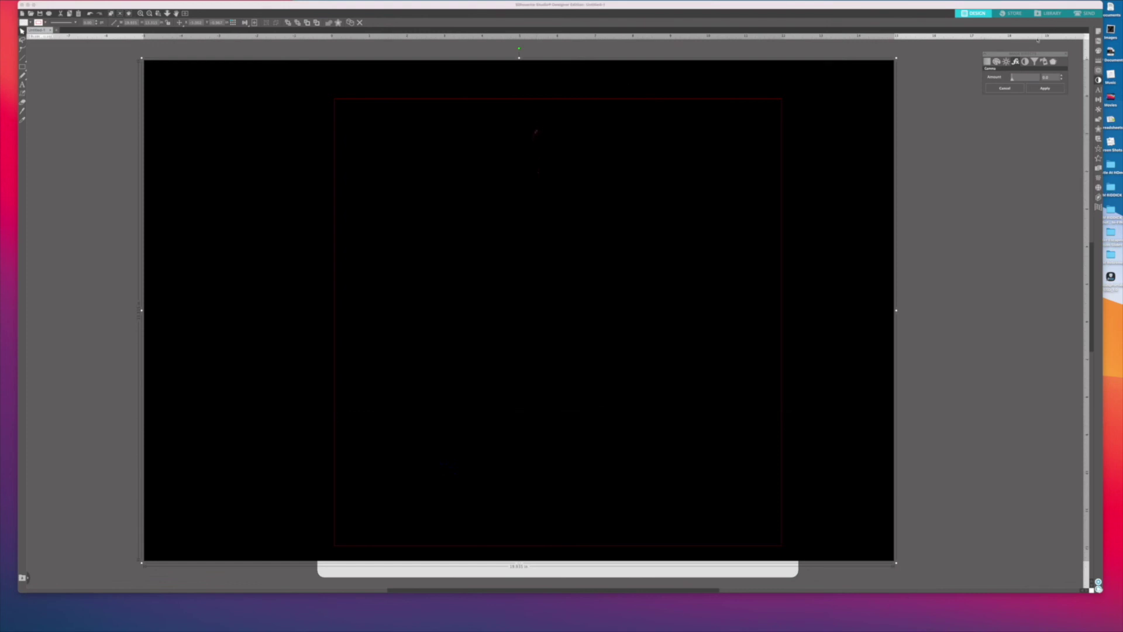
pyautogui.click(1025, 76)
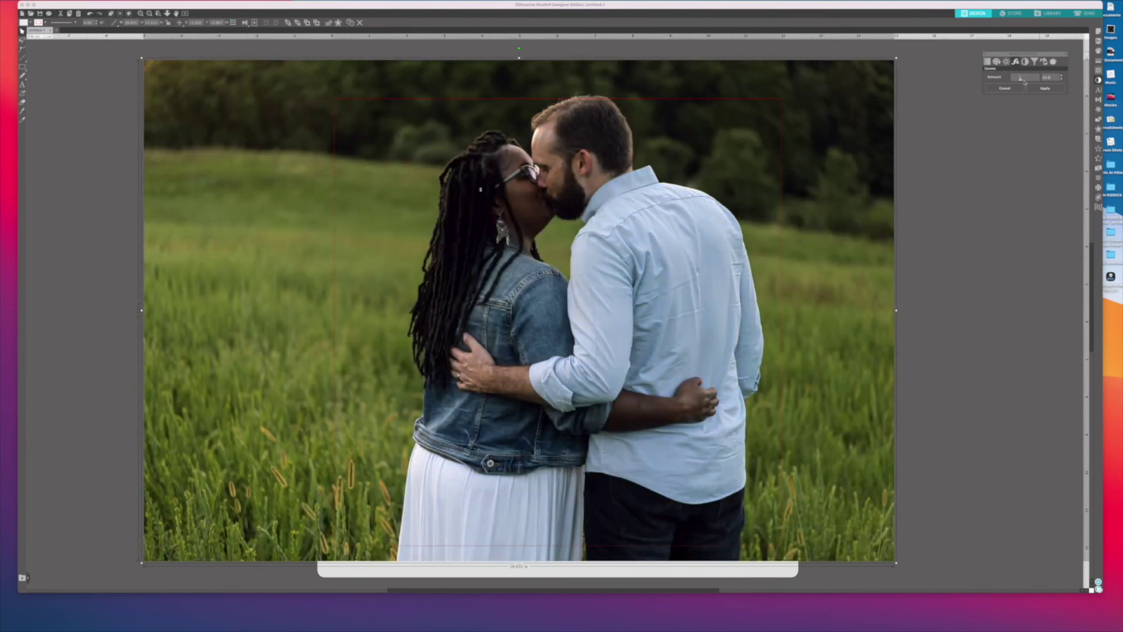
pyautogui.moveTo(1024, 82); pyautogui.dragTo(1025, 83)
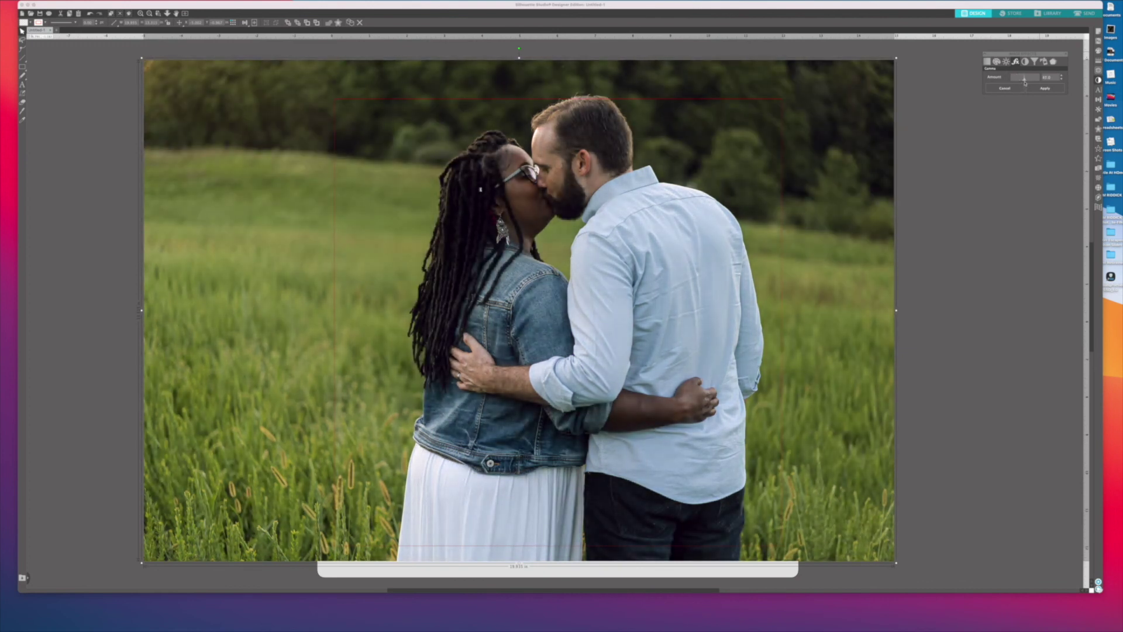
pyautogui.moveTo(1024, 83); pyautogui.dragTo(1042, 83)
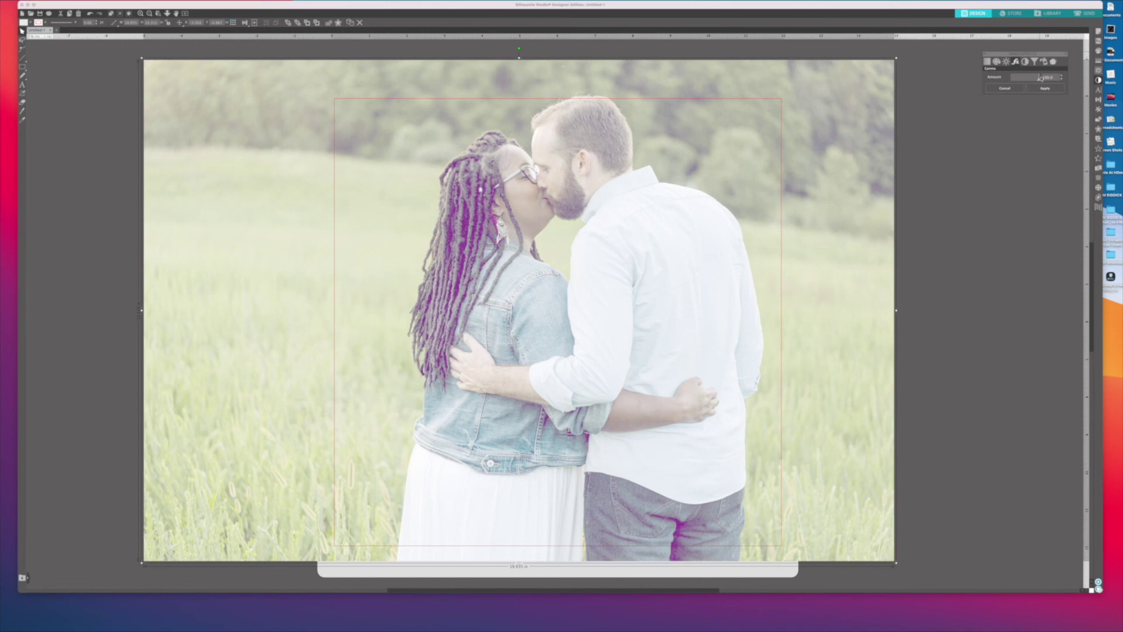
pyautogui.moveTo(1040, 81); pyautogui.dragTo(1025, 80)
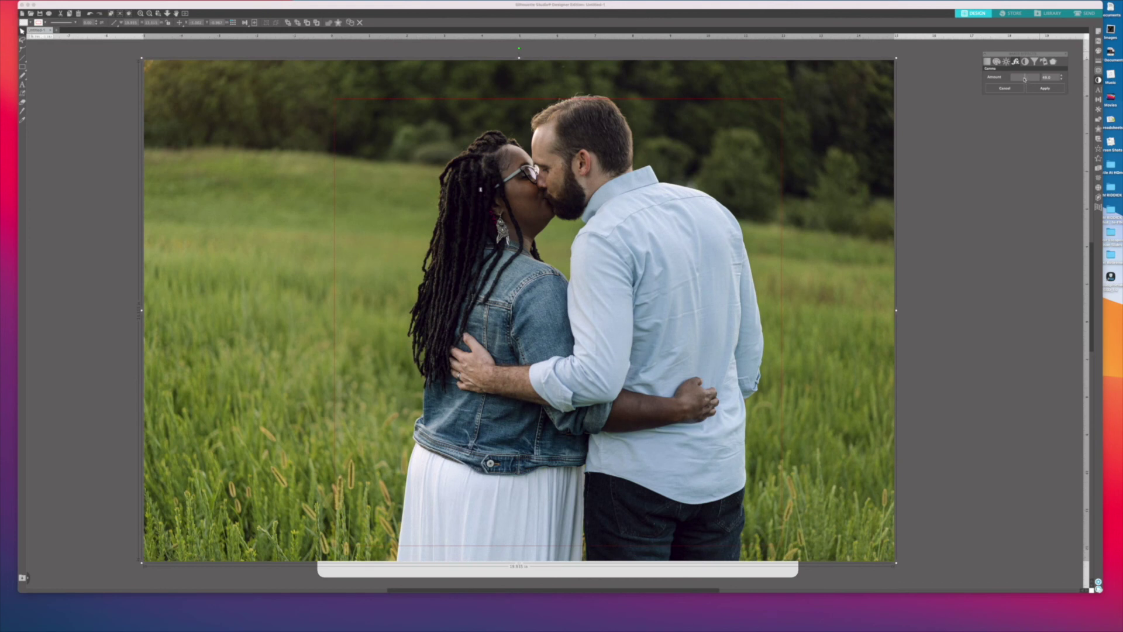
# Try a strong Invert effect on the photo, and reset its amount to 0.
pyautogui.click(1024, 61)
pyautogui.moveTo(1011, 80); pyautogui.dragTo(1034, 80)
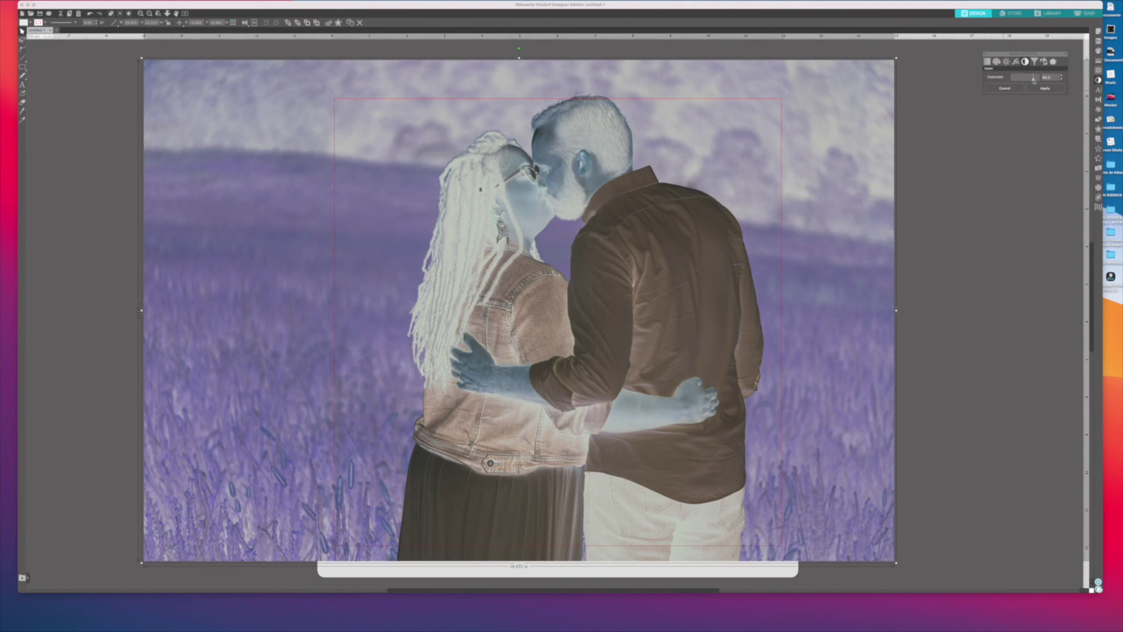
pyautogui.moveTo(1033, 80); pyautogui.dragTo(1010, 82)
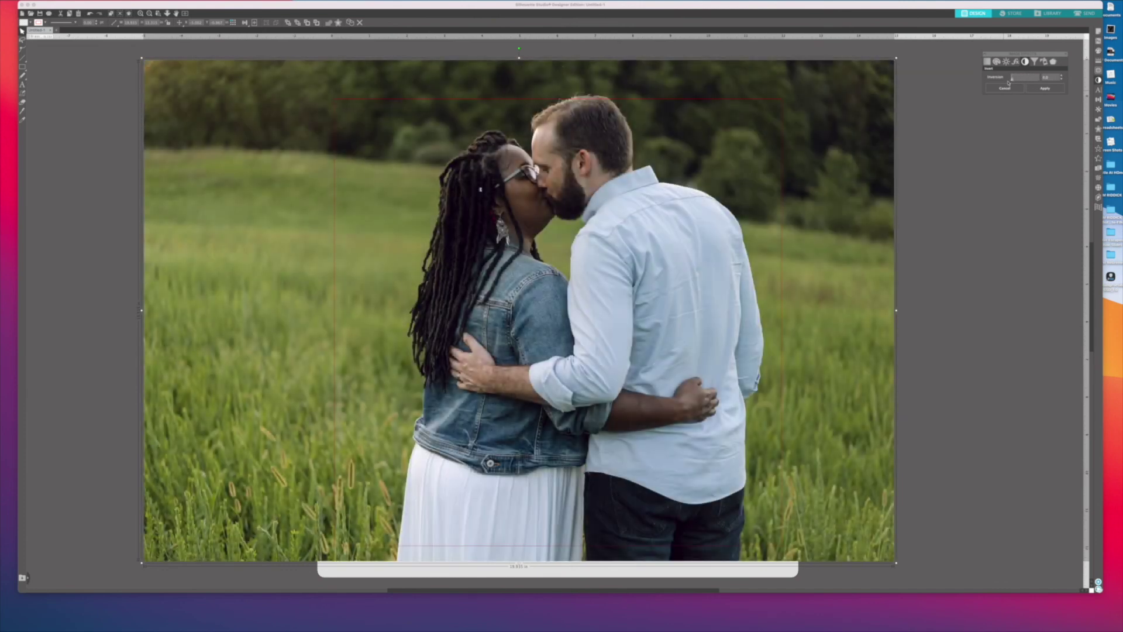
# Try the Sepia effect on the photo at full strength, and reset the strength to 0.
pyautogui.click(1034, 61)
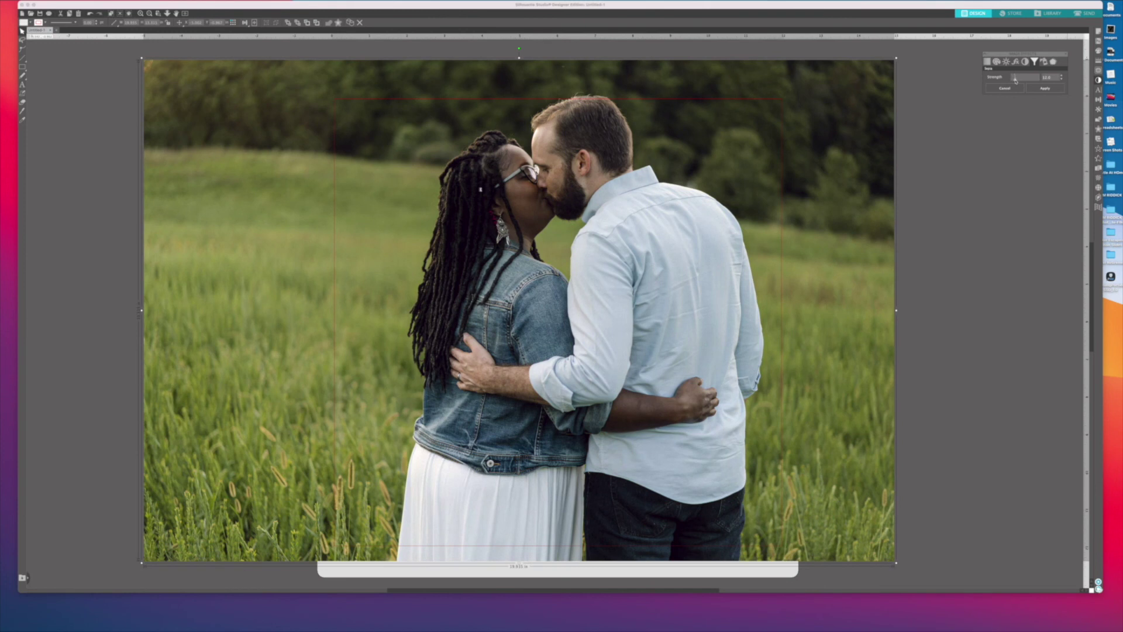
pyautogui.moveTo(1018, 81); pyautogui.dragTo(1041, 86)
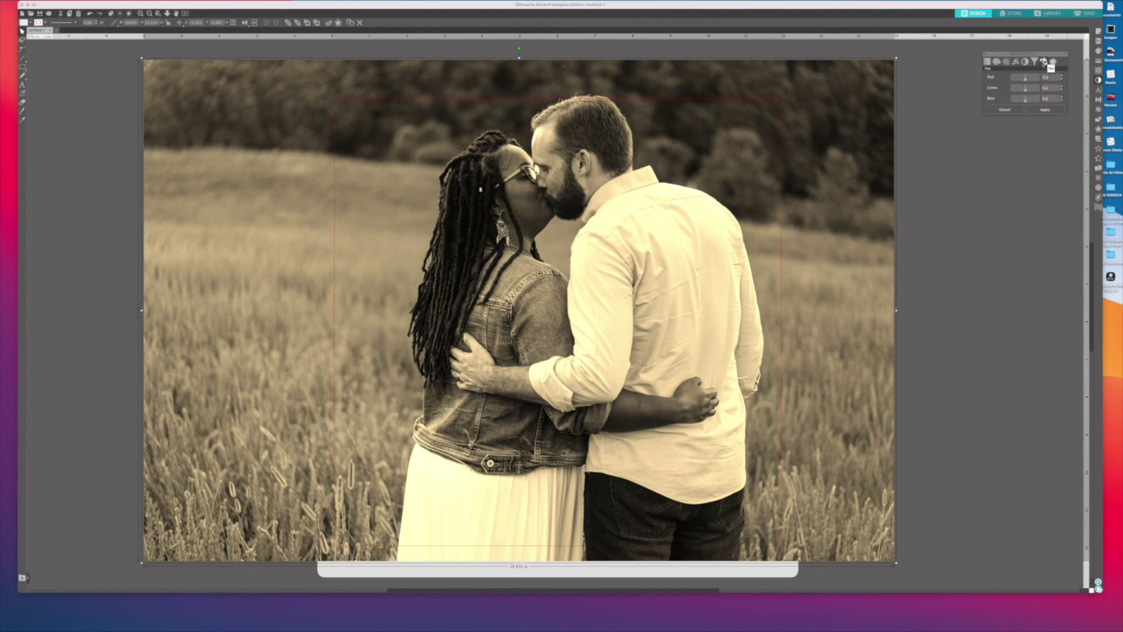
pyautogui.click(1026, 61)
pyautogui.click(1034, 62)
pyautogui.moveTo(1040, 82); pyautogui.dragTo(981, 77)
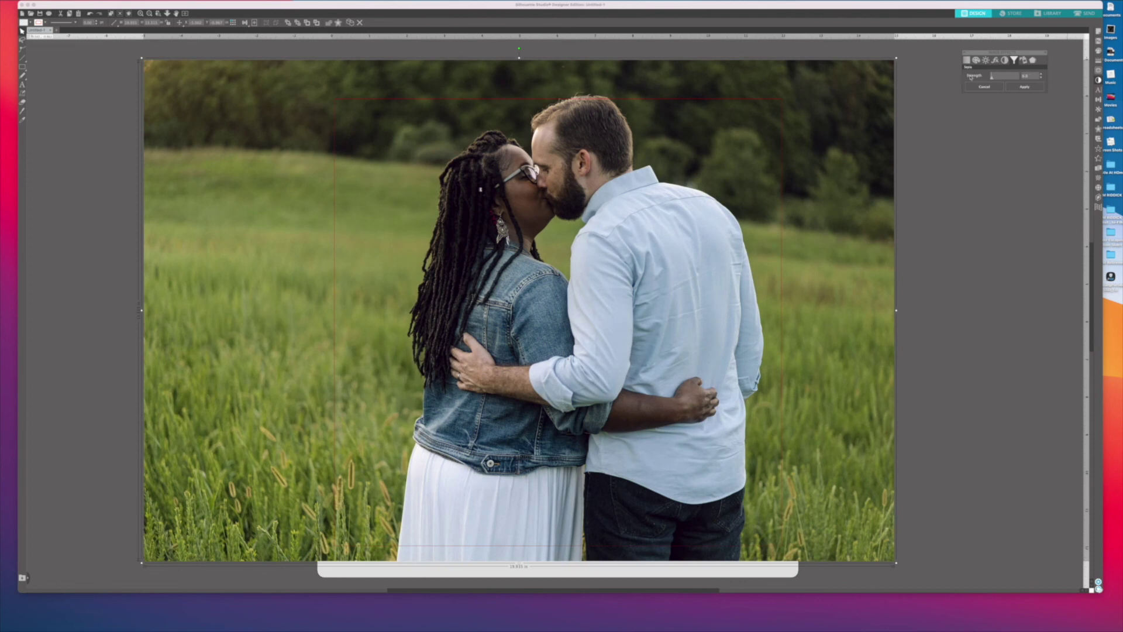
# Try a Blue tint of up to 100 on the photo, and return the Blue and Red tint values to 0.
pyautogui.click(1025, 61)
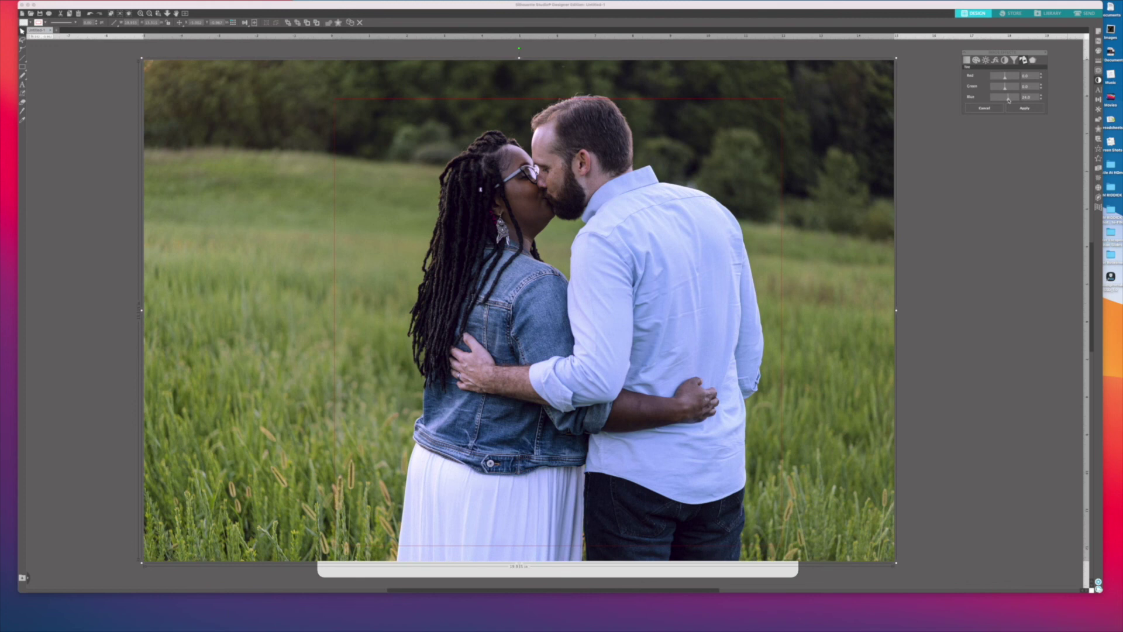
pyautogui.moveTo(1012, 99); pyautogui.dragTo(1022, 102)
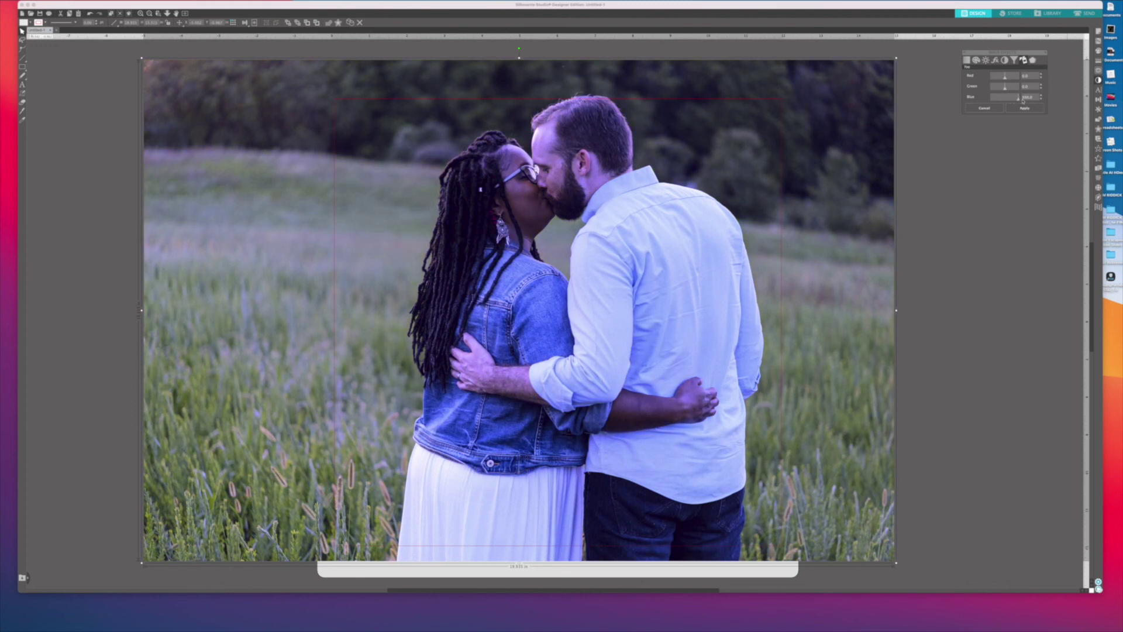
pyautogui.moveTo(1023, 101); pyautogui.dragTo(1004, 101)
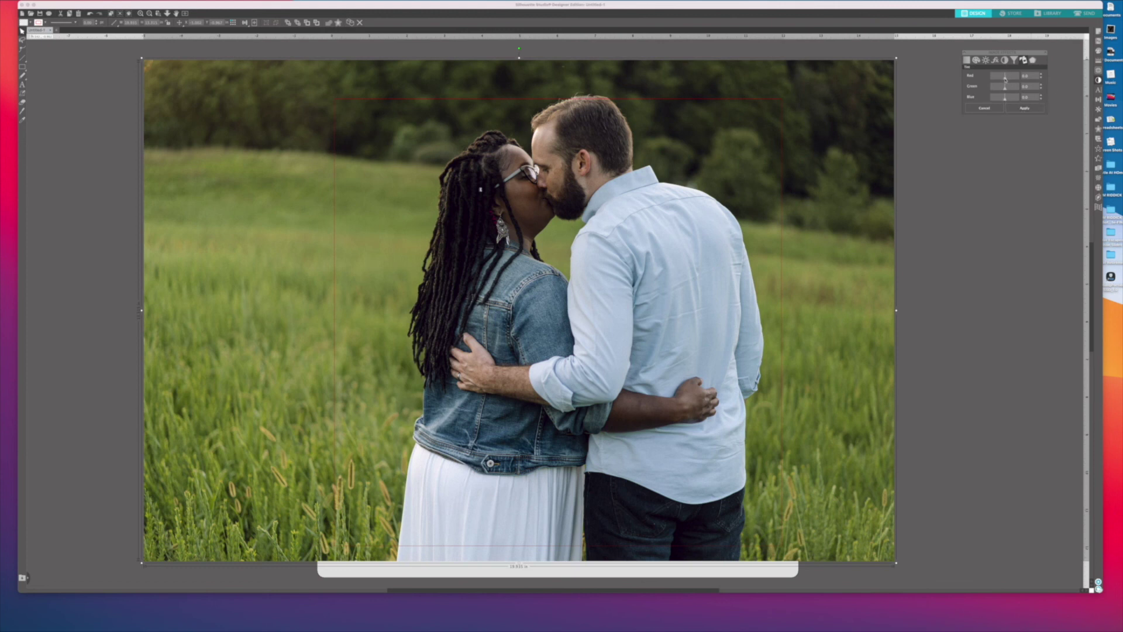
pyautogui.moveTo(1005, 77); pyautogui.dragTo(1007, 80)
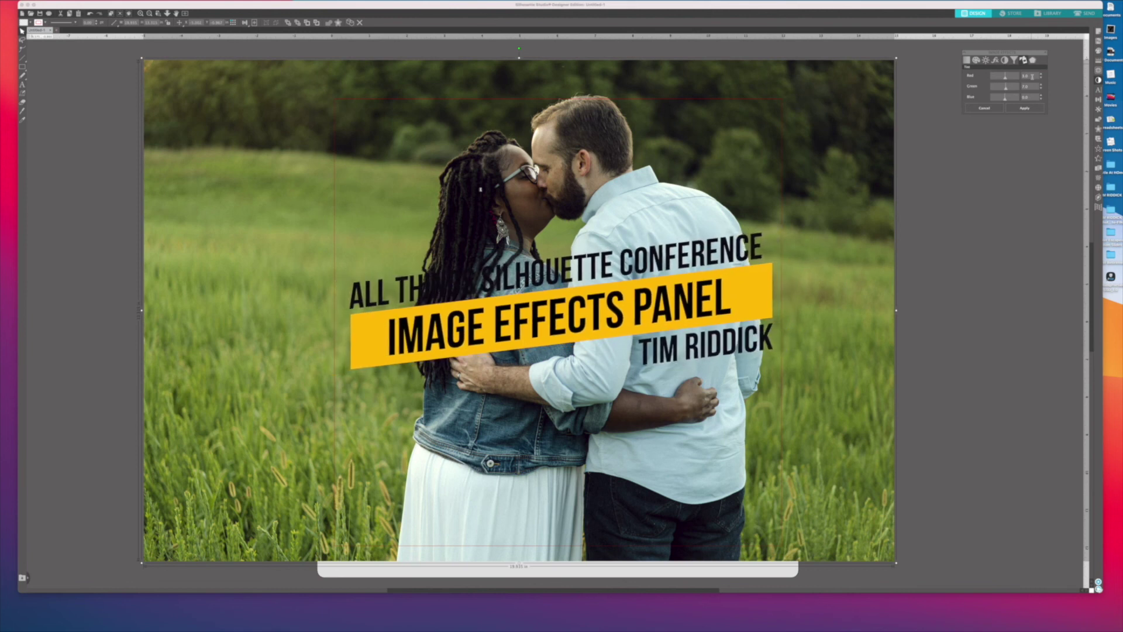
pyautogui.scroll(-1, 520, 304)
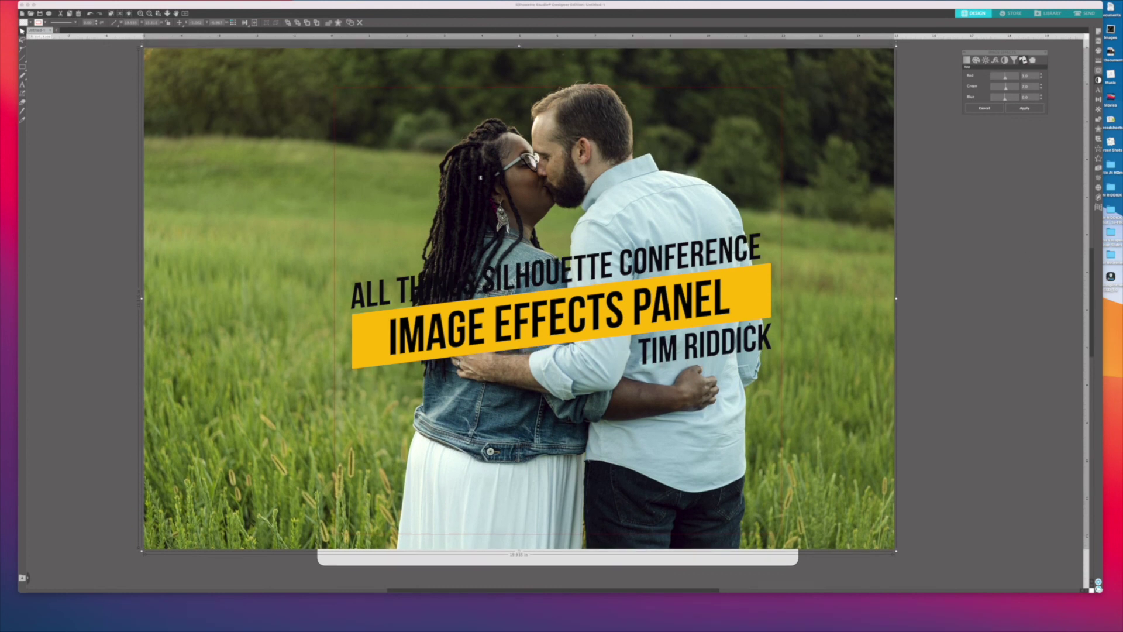
pyautogui.scroll(5, 520, 316)
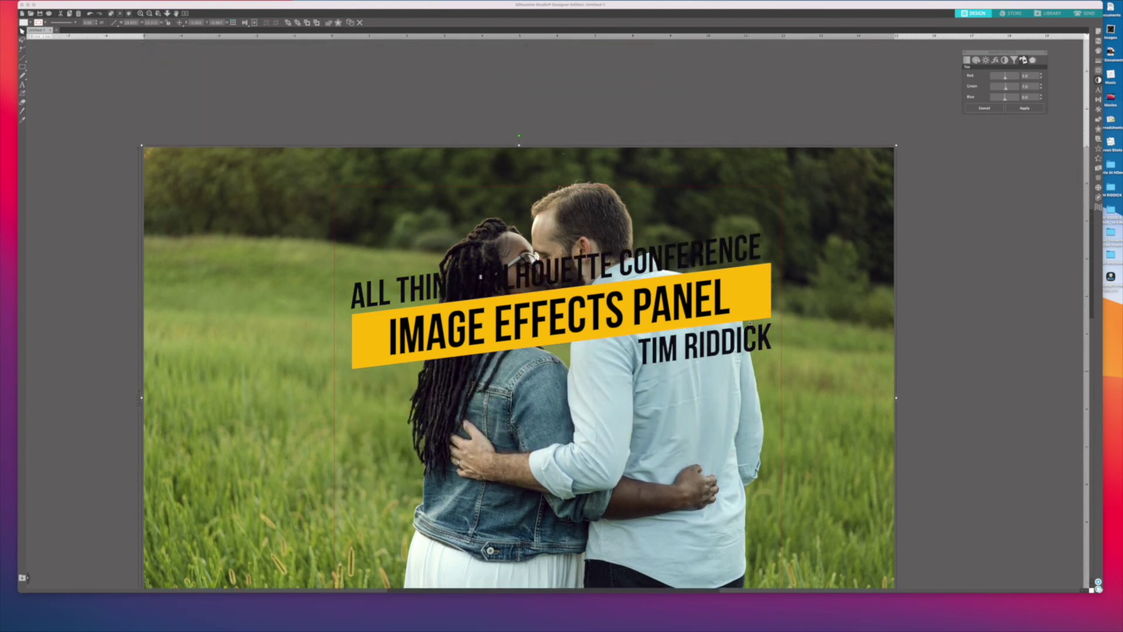